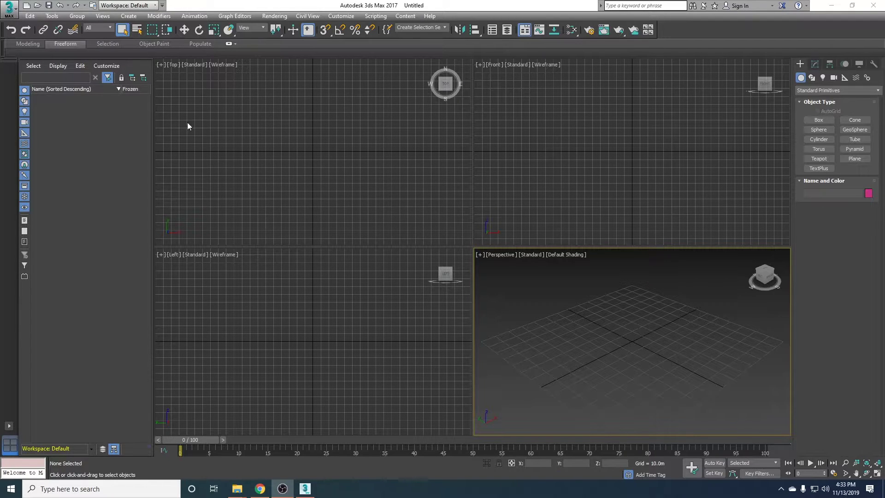
Open House.skp with the file type set to All files and accept the SketchUp import settings
click(39, 6)
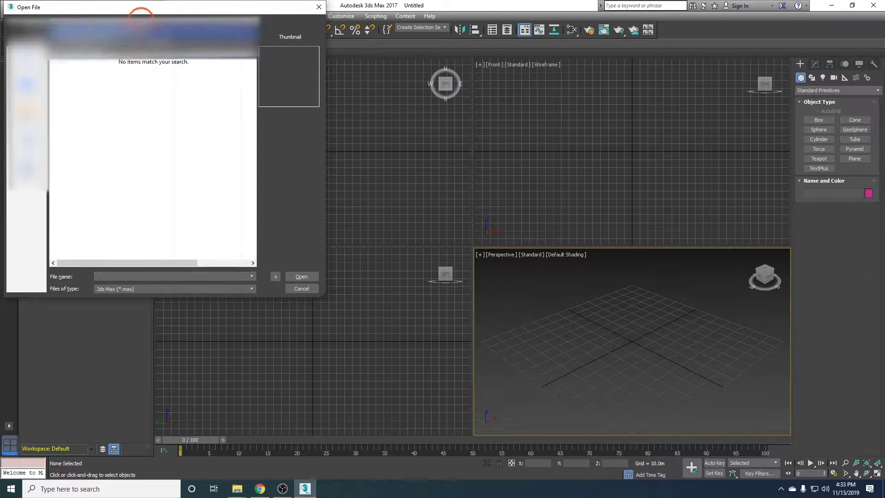
click(158, 103)
click(82, 108)
click(138, 289)
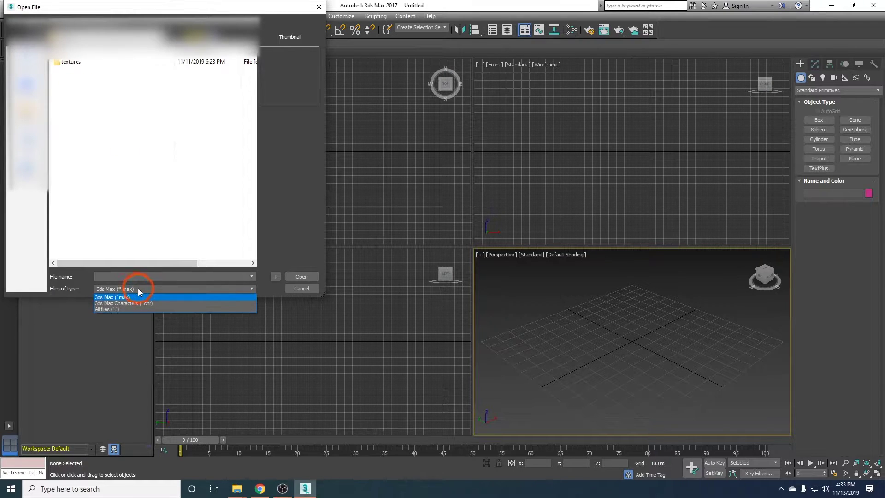
click(114, 309)
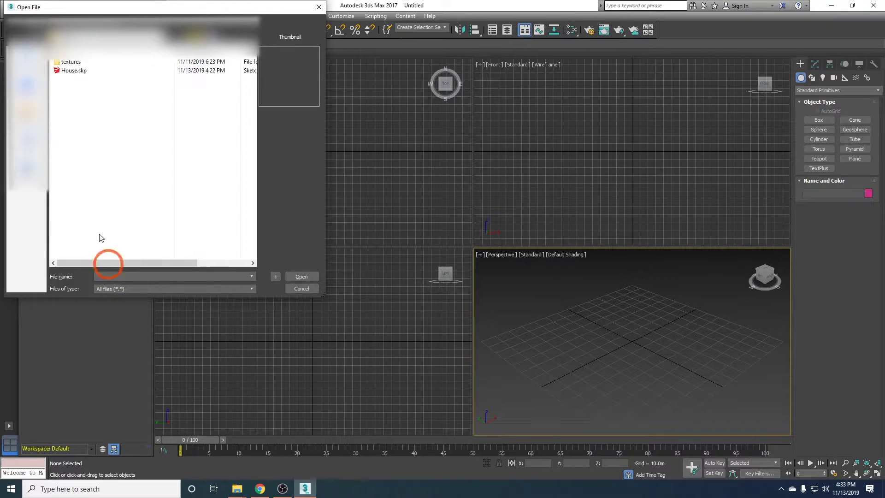
click(77, 72)
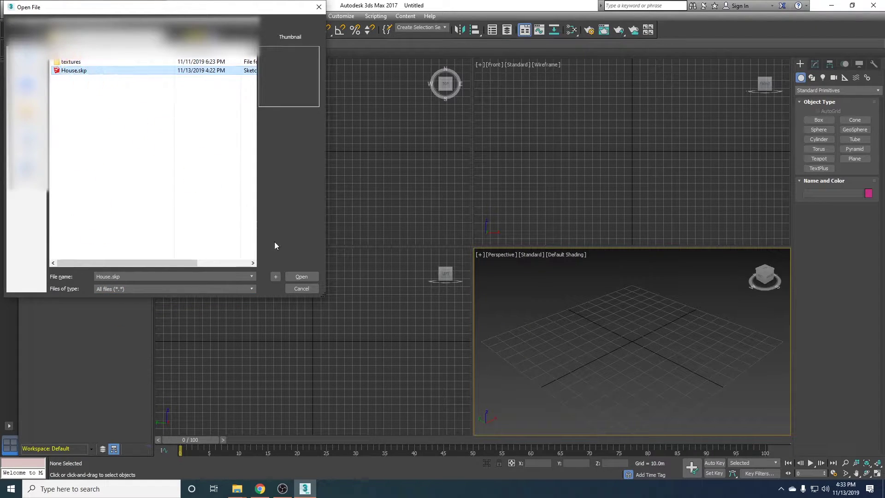
click(300, 278)
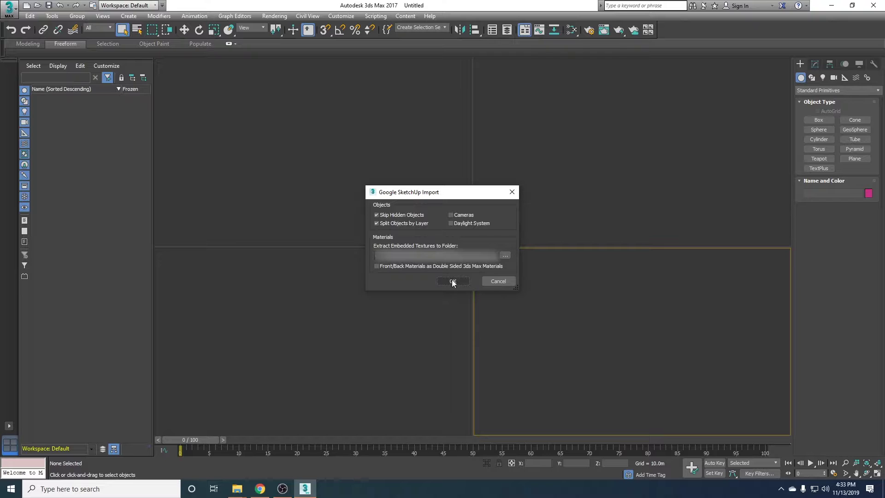
click(452, 280)
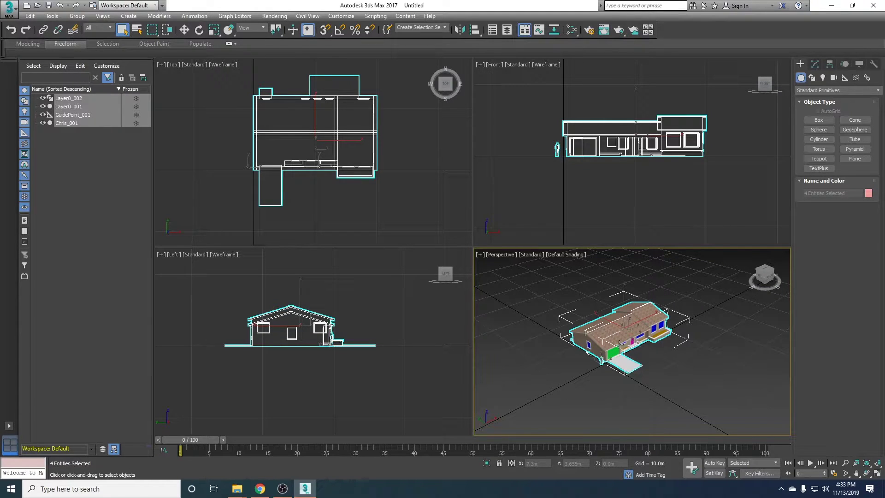
Delete the human figure standing beside the garage from the imported scene
scroll(619, 344, up, 5)
scroll(618, 344, down, 6)
scroll(619, 344, up, 5)
scroll(619, 343, down, 6)
scroll(619, 344, up, 3)
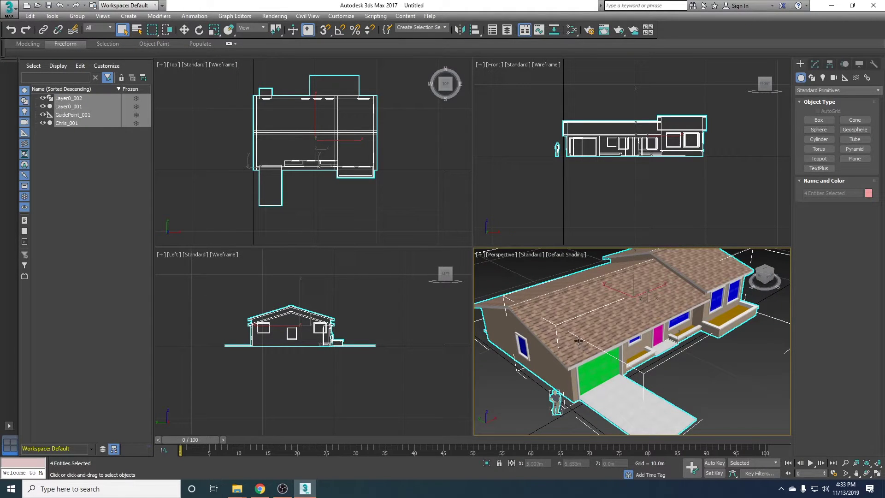
middle_drag(578, 341, 540, 335)
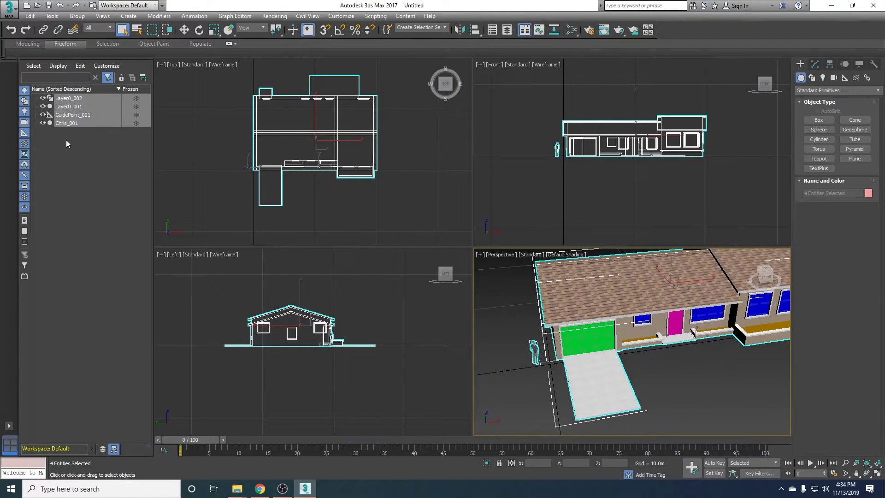
drag(70, 126, 533, 328)
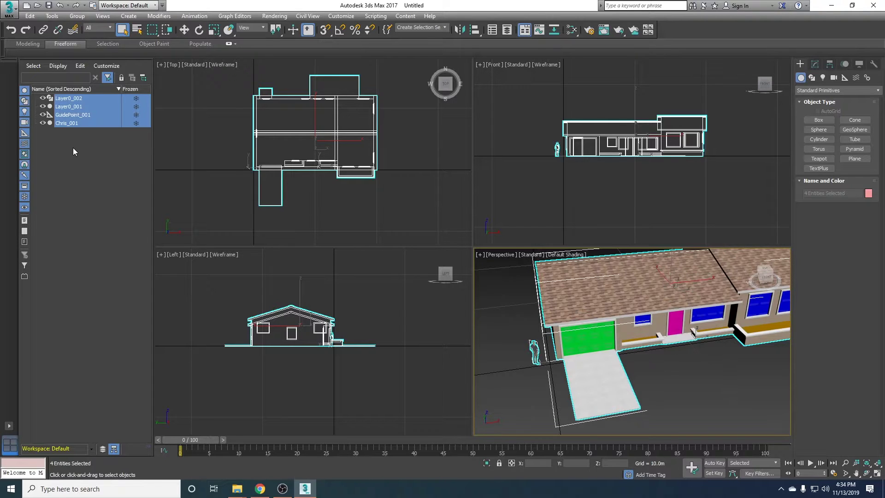
click(73, 133)
click(77, 123)
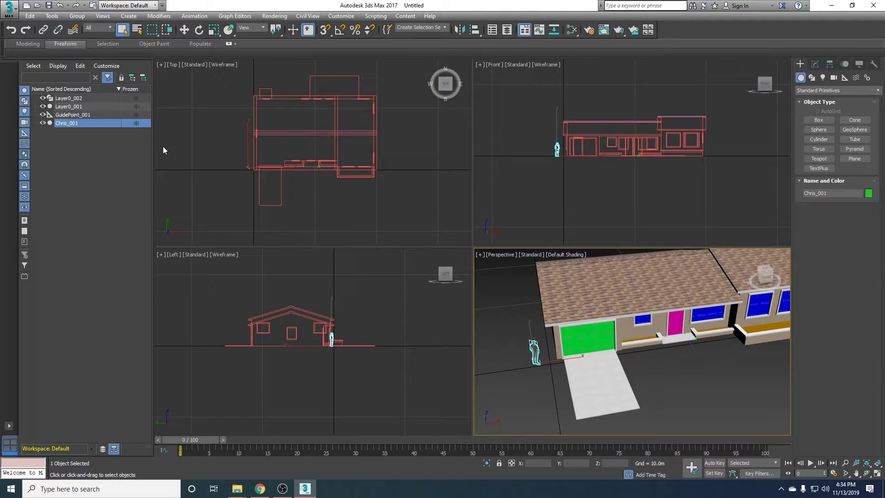
key(Delete)
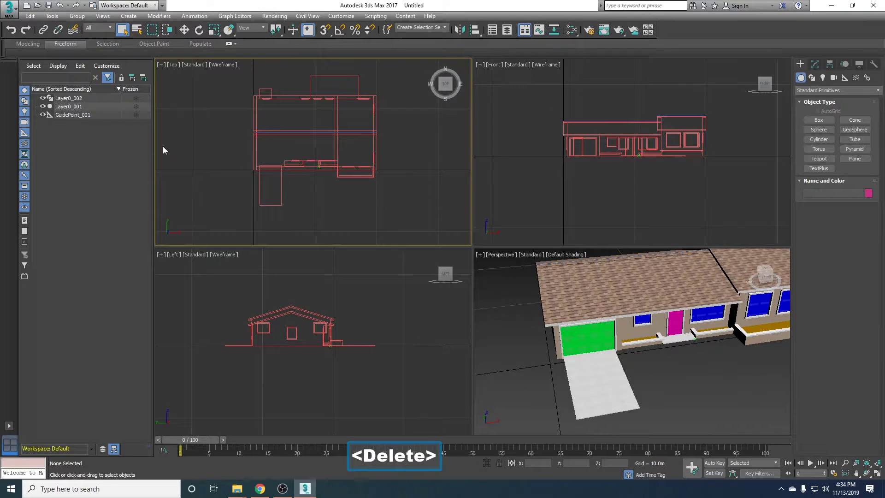
Delete the GuidePoint_001 helper and the Layer0_002 shape, keeping only the Layer0_001 house mesh
click(83, 116)
key(Delete)
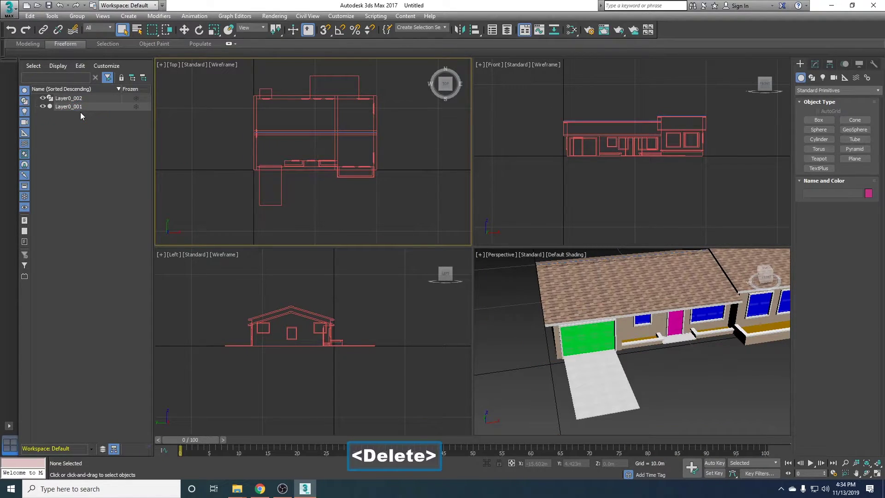
click(79, 98)
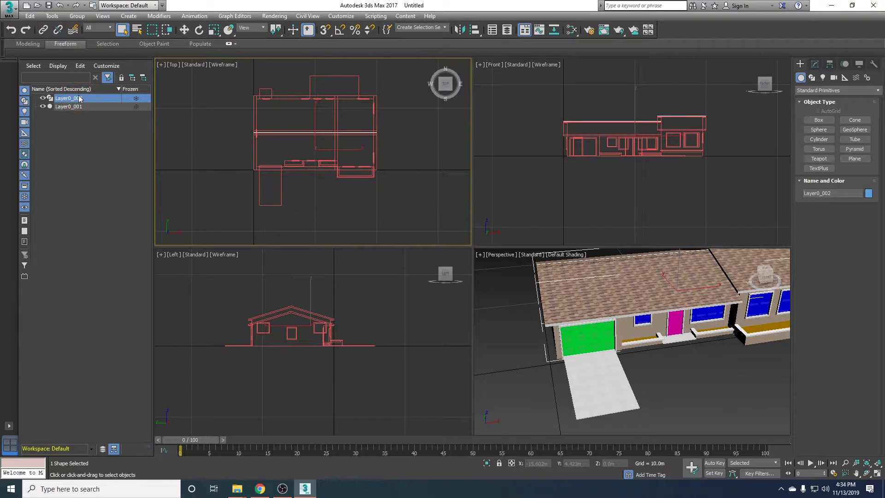
key(Delete)
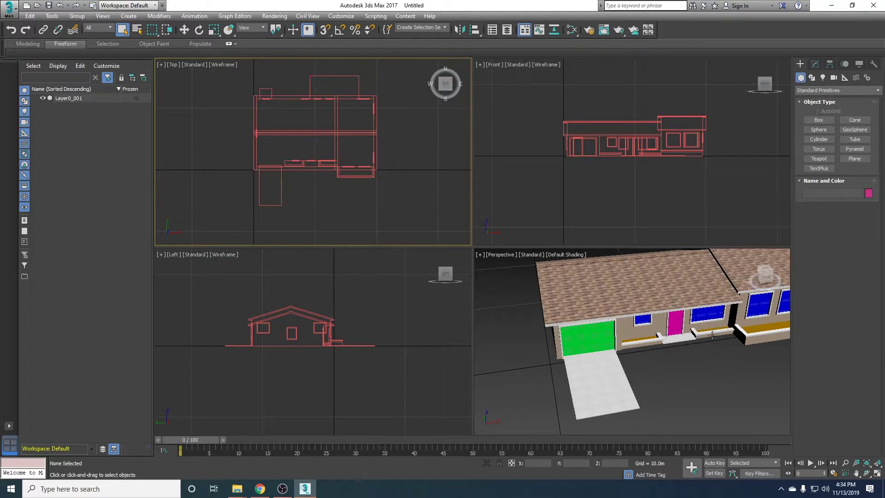
Rotate only the pivot of the Layer0_001 house mesh to 90 degrees around X
middle_drag(675, 328, 647, 334)
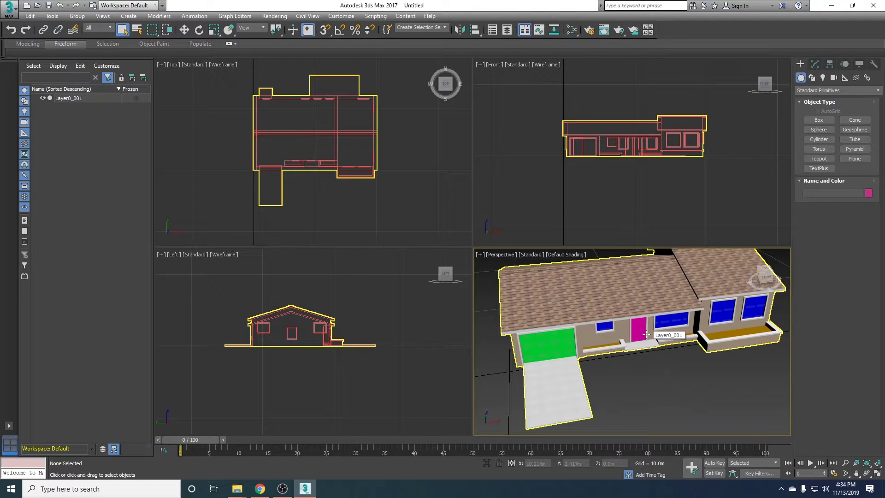
click(89, 102)
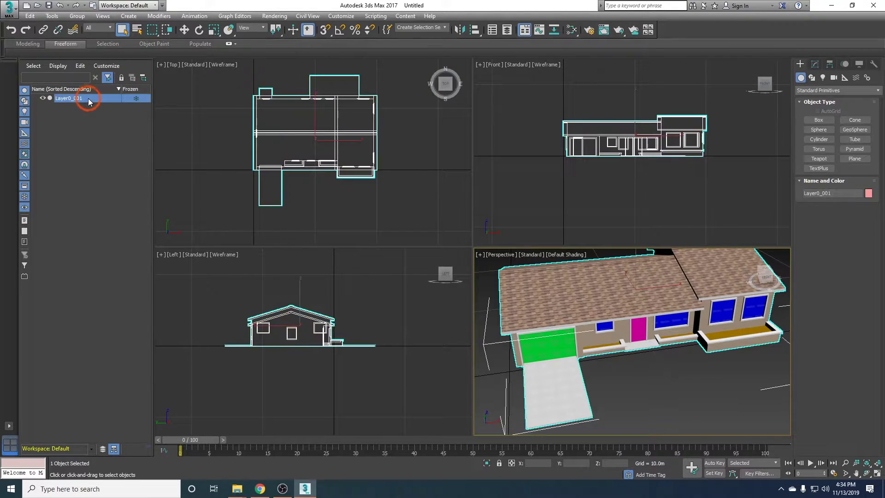
click(830, 65)
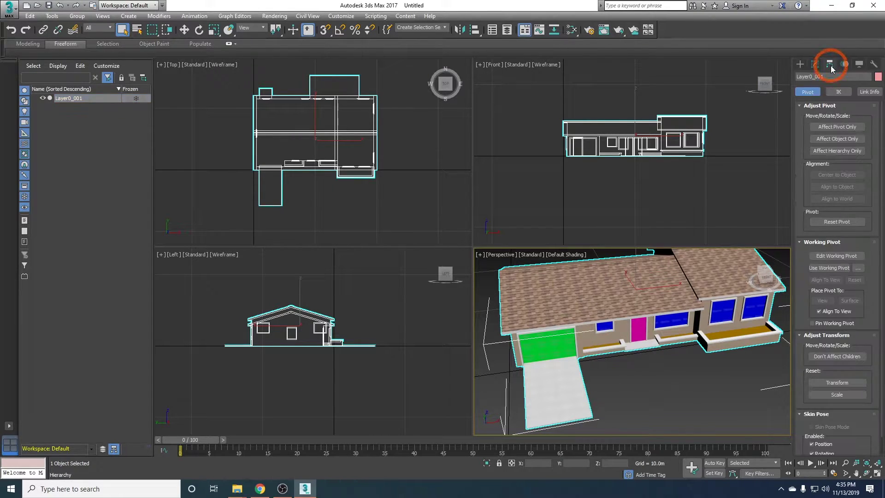
click(834, 127)
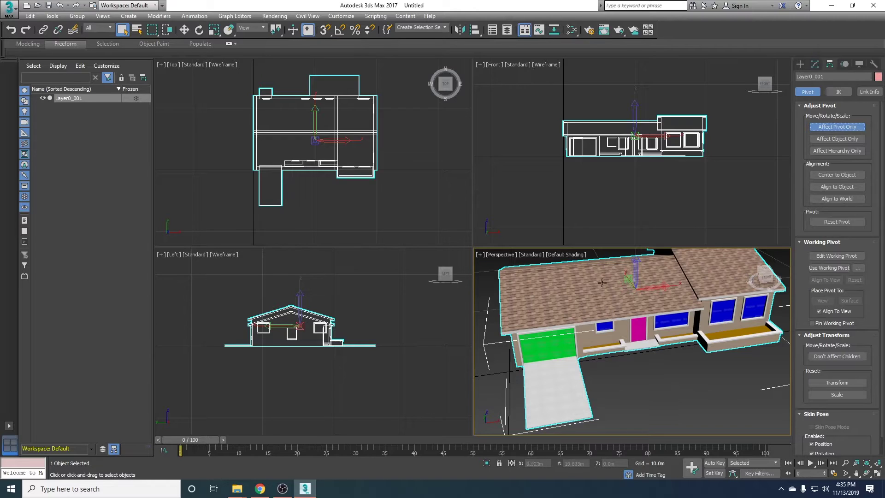
click(199, 33)
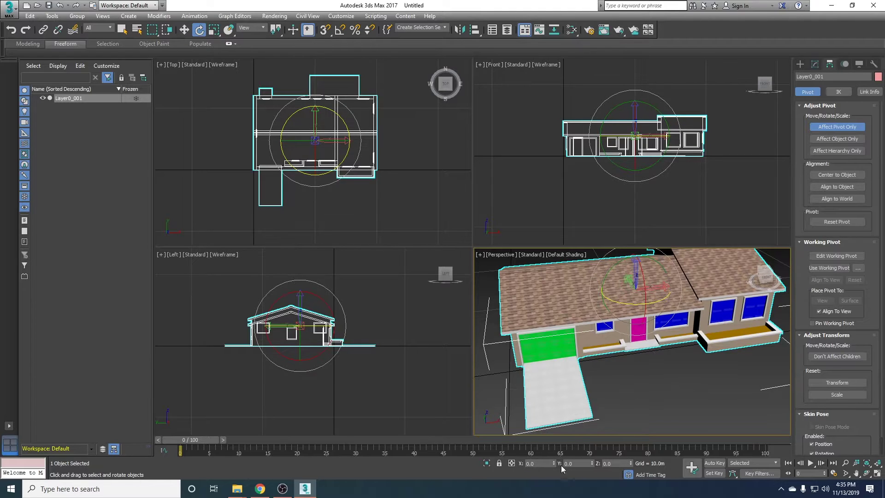
double_click(531, 463)
text(90)
key(Return)
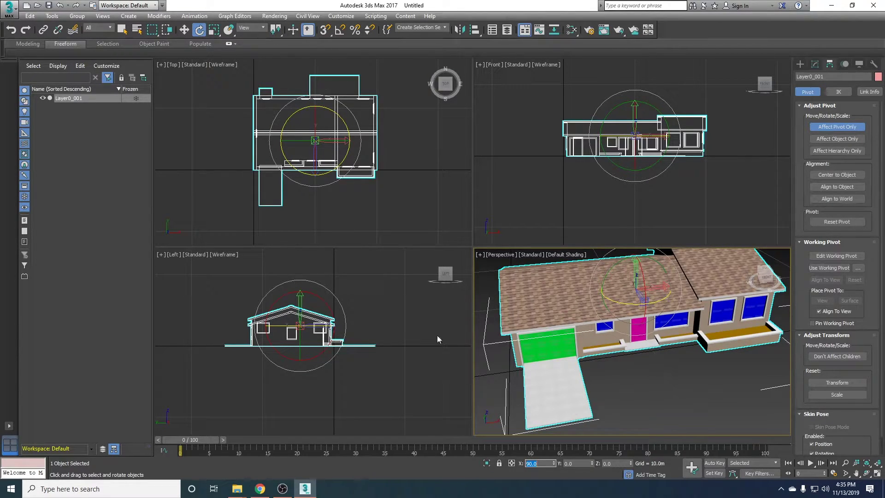
Move the house's pivot to the world origin at X 0, Y 0, Z 0
click(185, 30)
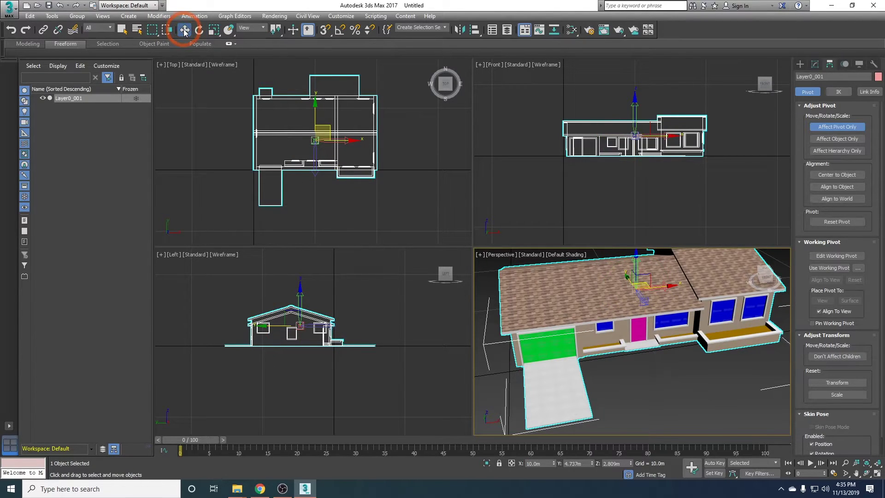
drag(474, 450, 434, 447)
text(0)
key(Tab)
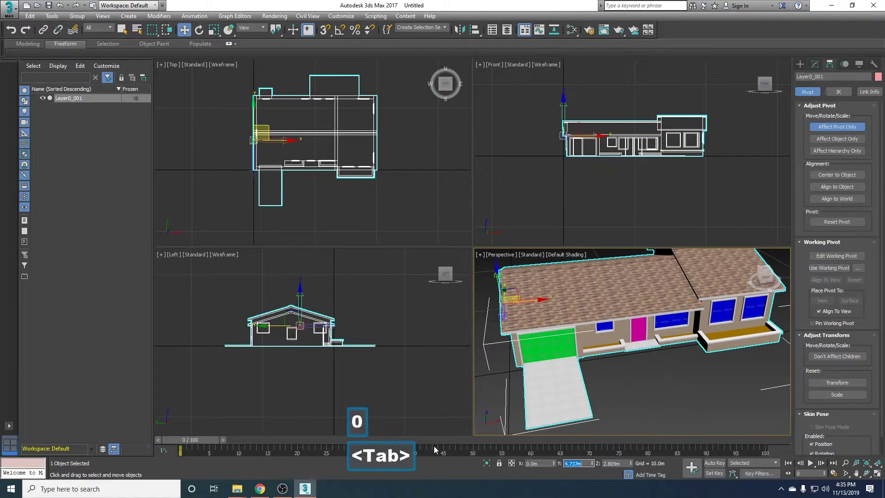
text(0)
key(Tab)
text(0)
key(Tab)
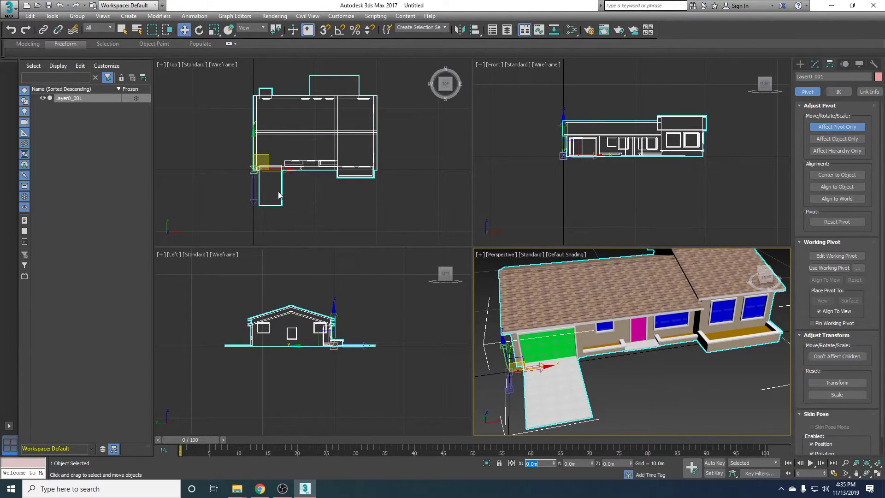
Slide the pivot along the house front in the top view to about X 9.95 m
scroll(272, 167, up, 5)
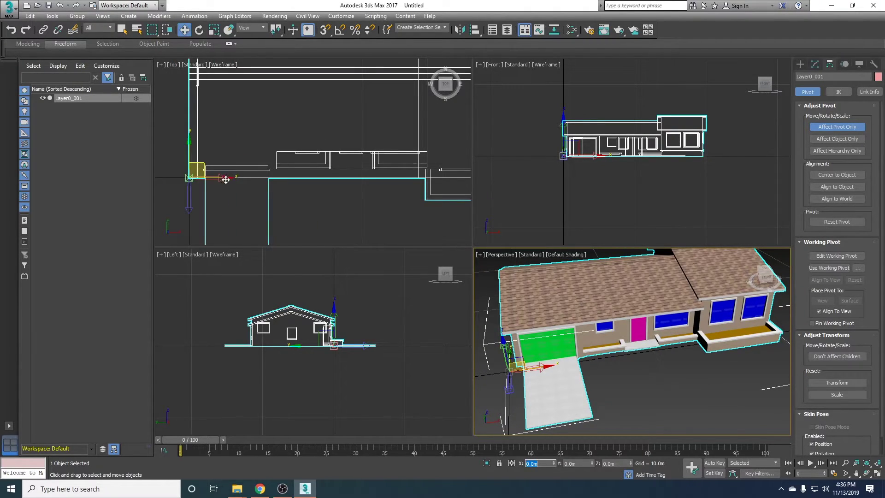
drag(229, 177, 401, 178)
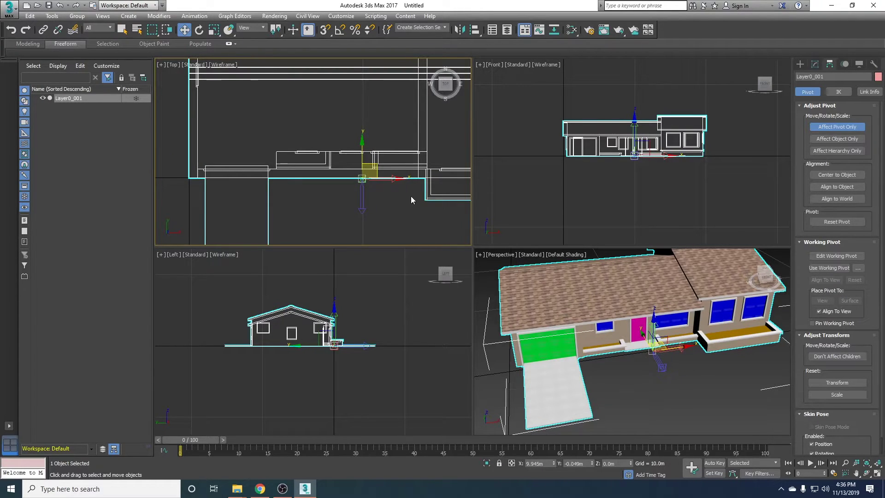
scroll(411, 198, down, 5)
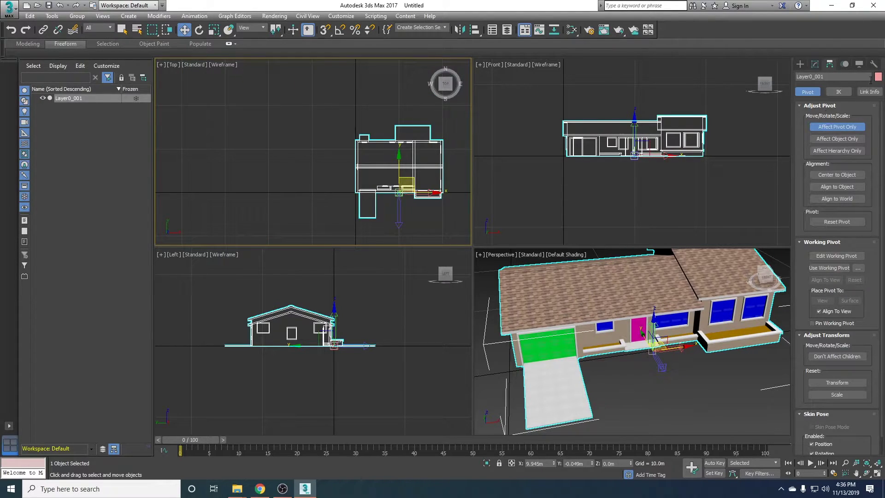
Measure the overall dimensions of the house mesh, then return to the pivot adjustment settings
click(874, 65)
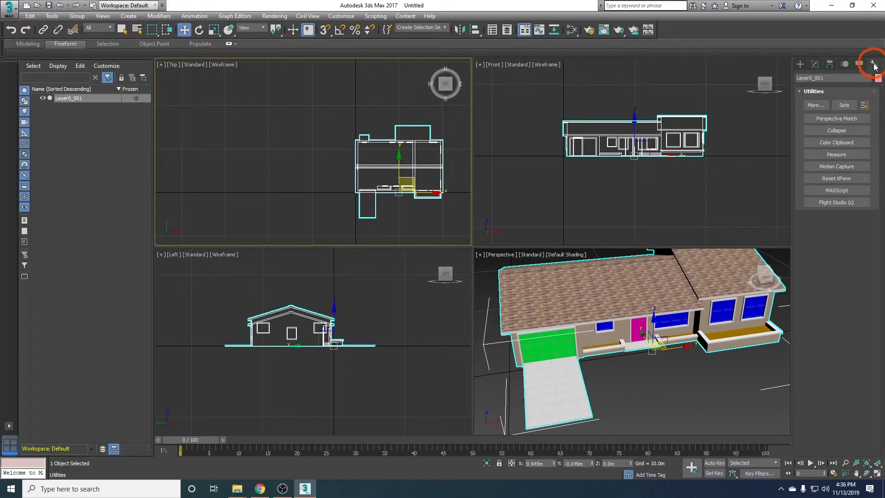
click(839, 156)
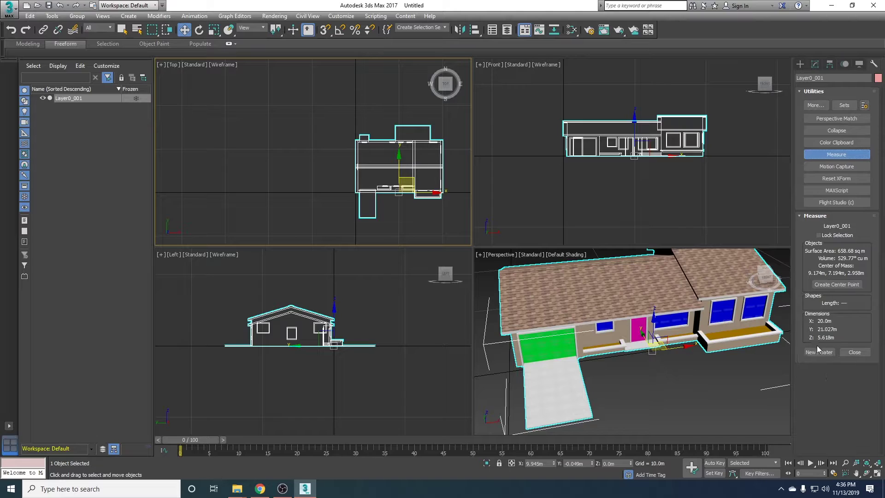
click(830, 65)
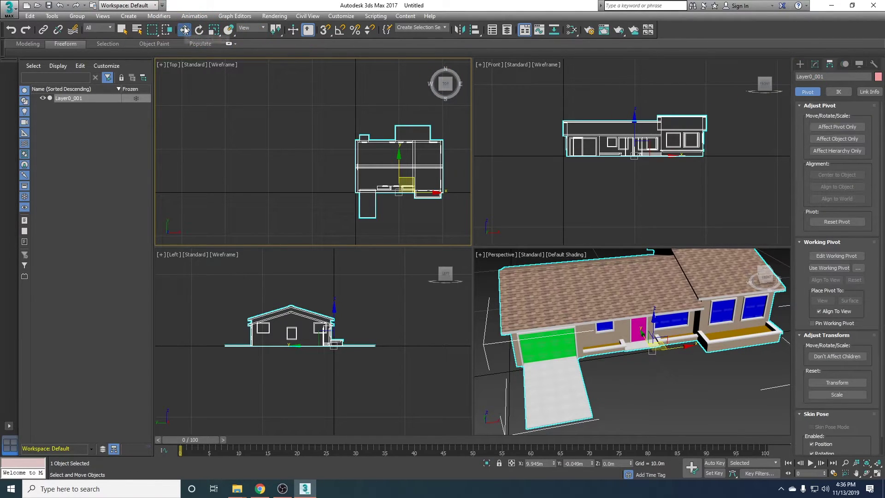
Move the whole house in the top view by about 0.27 m in X and 0.12 m in Y
scroll(445, 197, up, 2)
scroll(448, 198, up, 3)
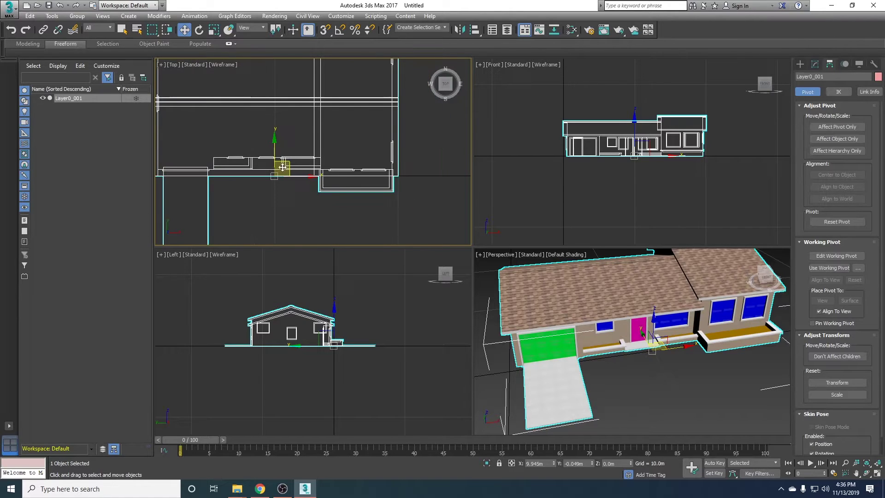
click(291, 162)
drag(291, 162, 294, 162)
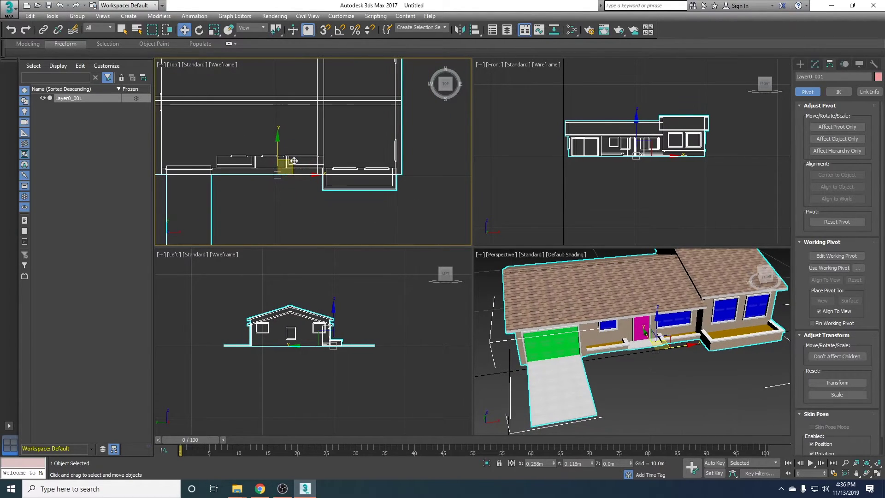
Move only the pivot out in front of the house in the top view, to about X 9.62 m and Y -5.51 m
click(838, 126)
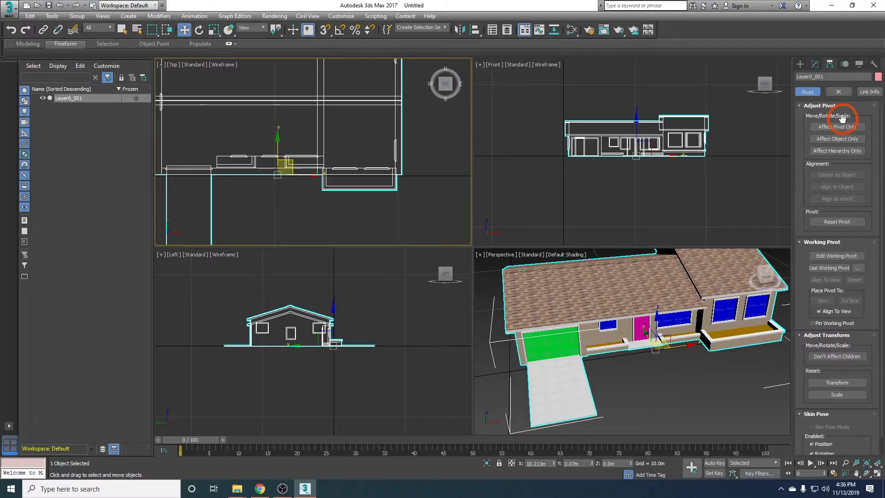
click(304, 165)
drag(294, 165, 286, 166)
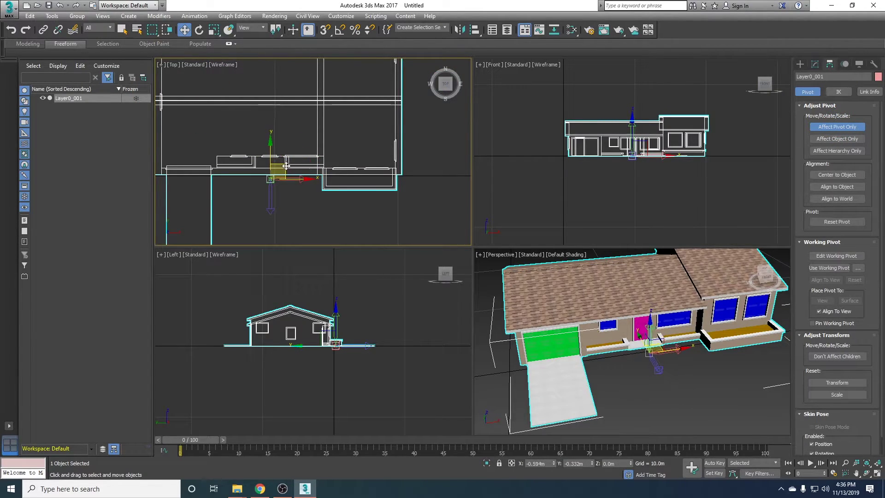
scroll(281, 243, down, 3)
middle_drag(302, 222, 332, 162)
scroll(289, 175, up, 3)
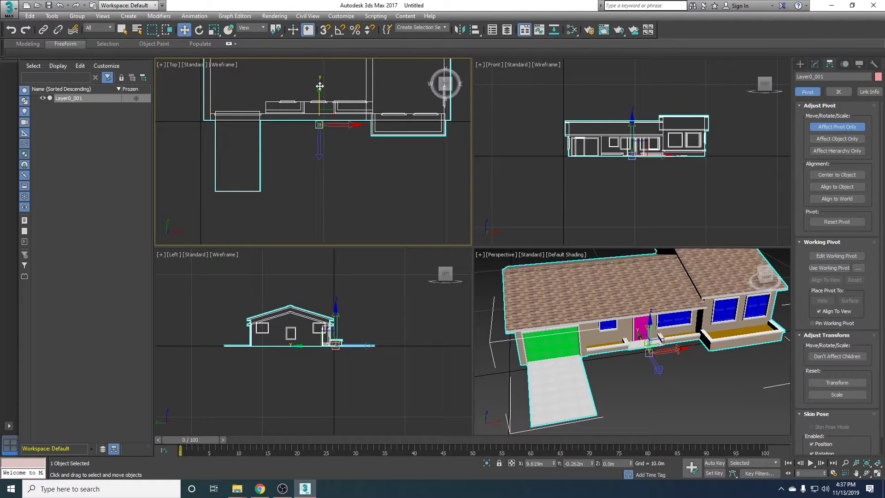
drag(320, 86, 317, 155)
scroll(292, 205, up, 5)
scroll(293, 201, down, 5)
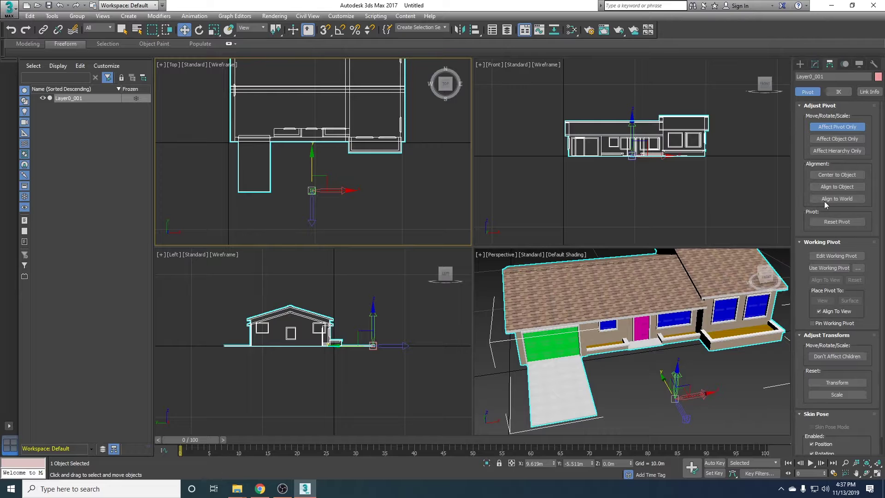
Leave pivot-only editing and add an Unwrap UVW modifier to the house mesh
click(831, 127)
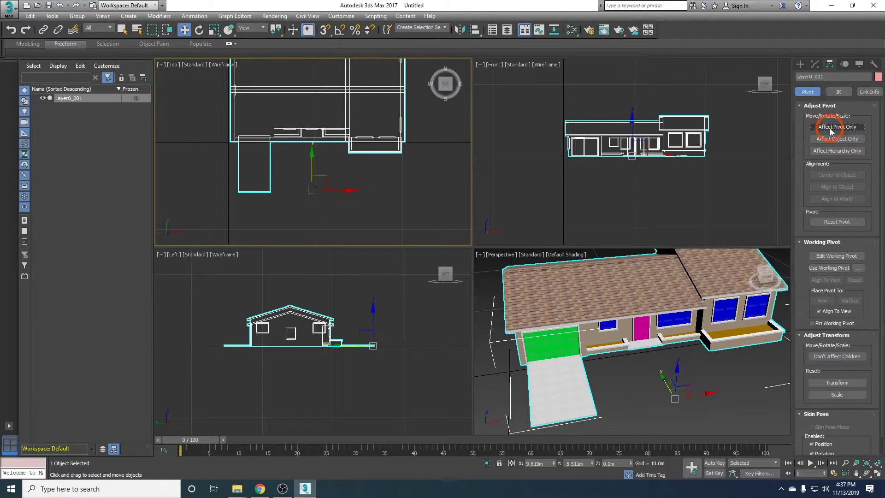
middle_drag(737, 358, 764, 334)
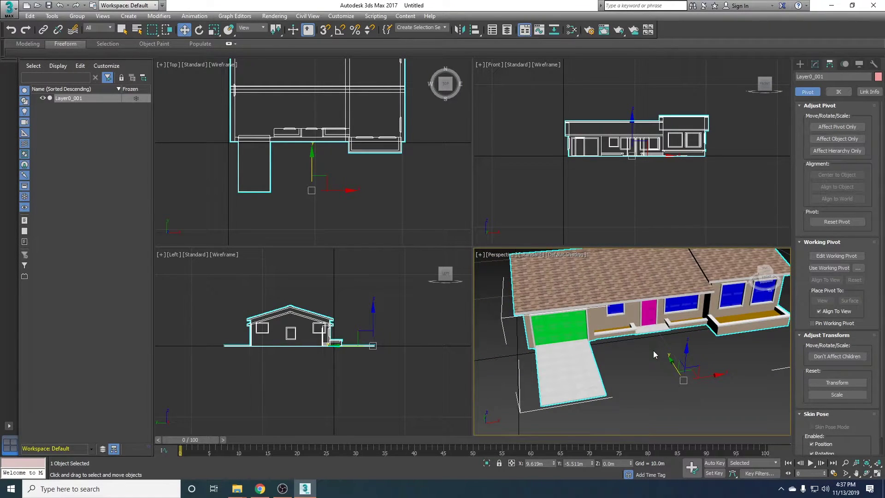
click(816, 65)
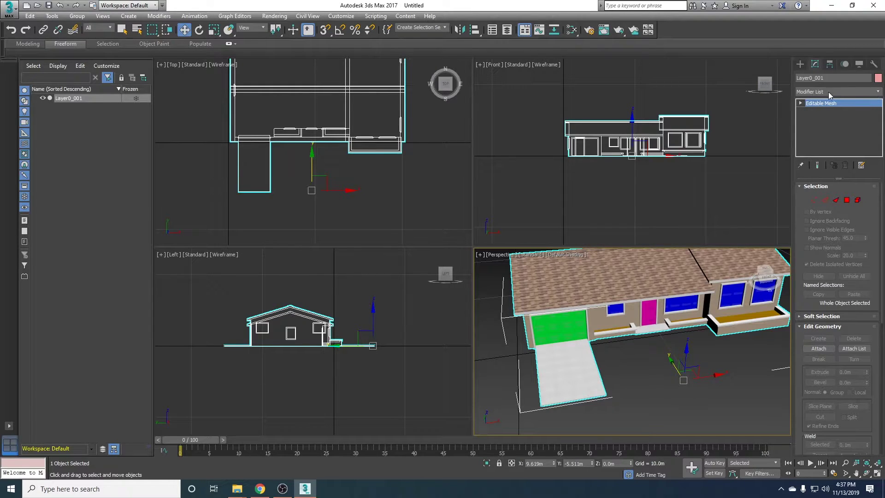
click(879, 92)
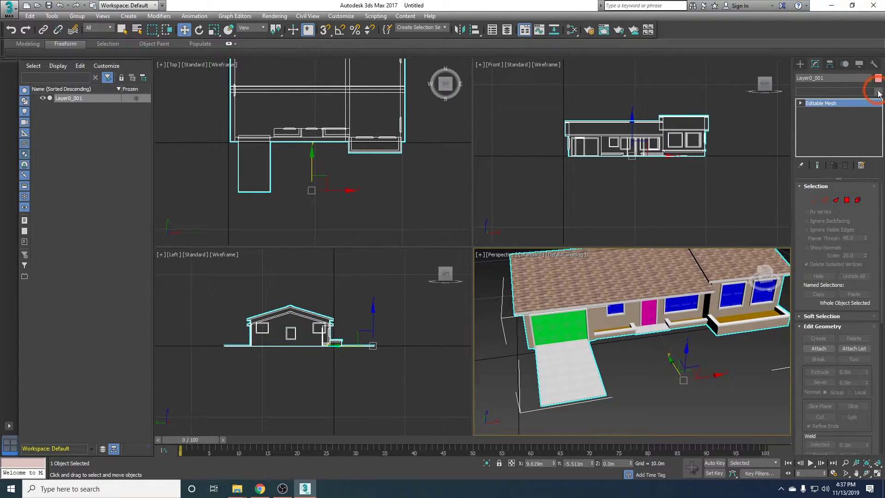
drag(879, 123, 879, 360)
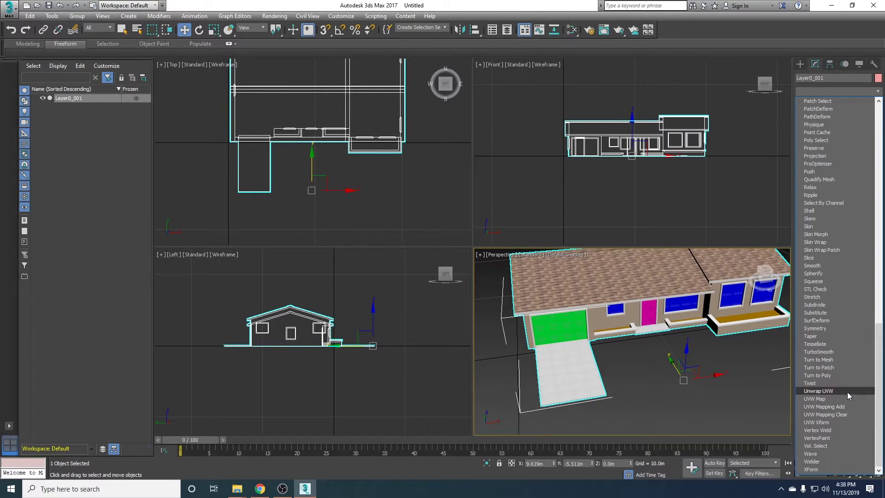
click(826, 392)
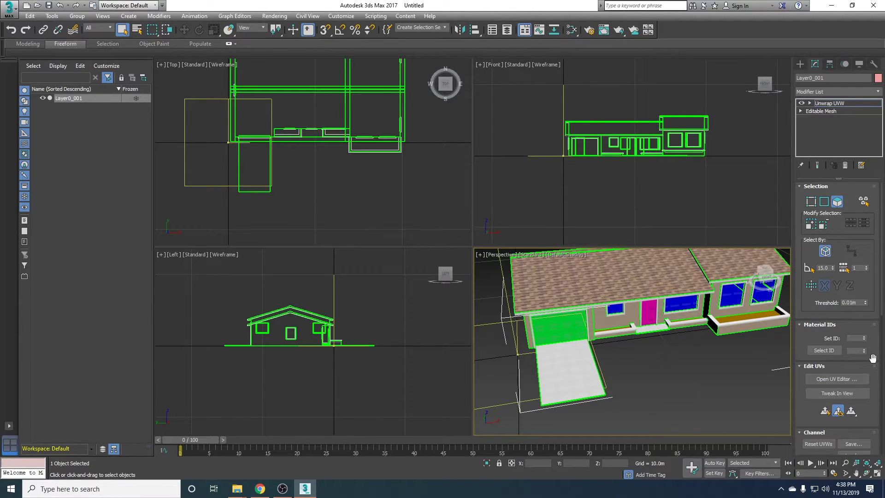
Set the Unwrap UVW map channel to 3 and move the current UVs to that channel
drag(871, 355, 864, 238)
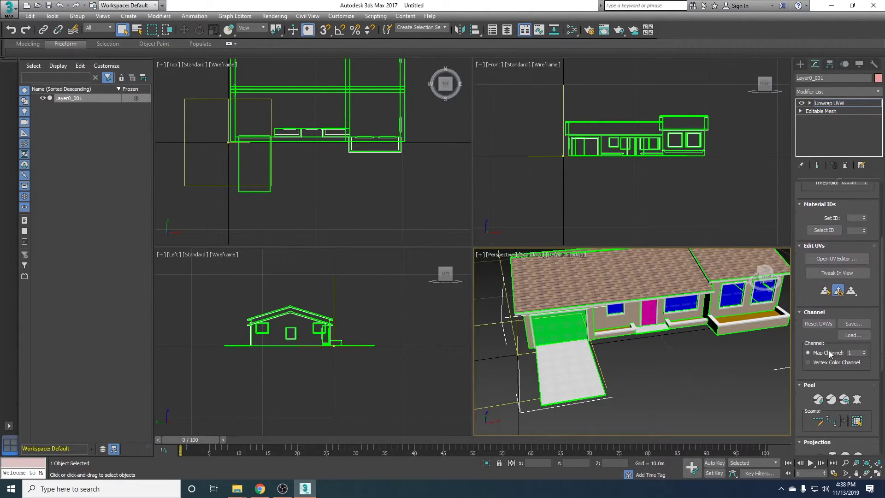
double_click(855, 353)
text(3)
key(Return)
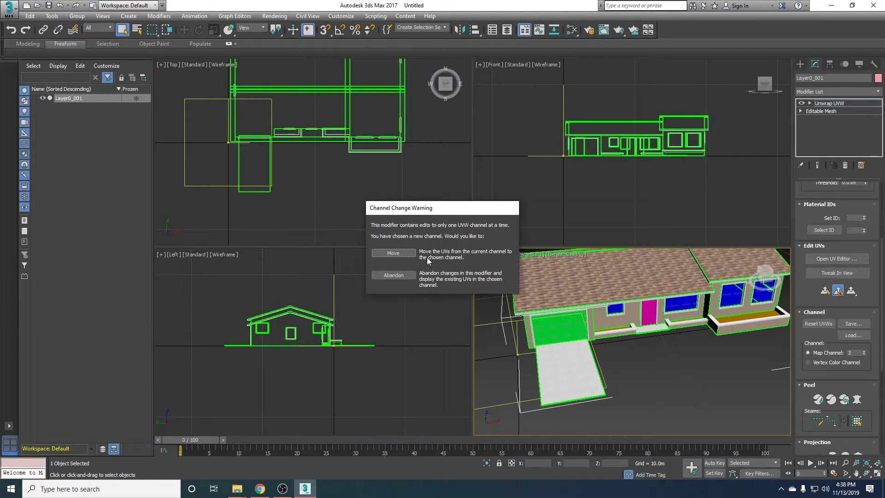
click(399, 253)
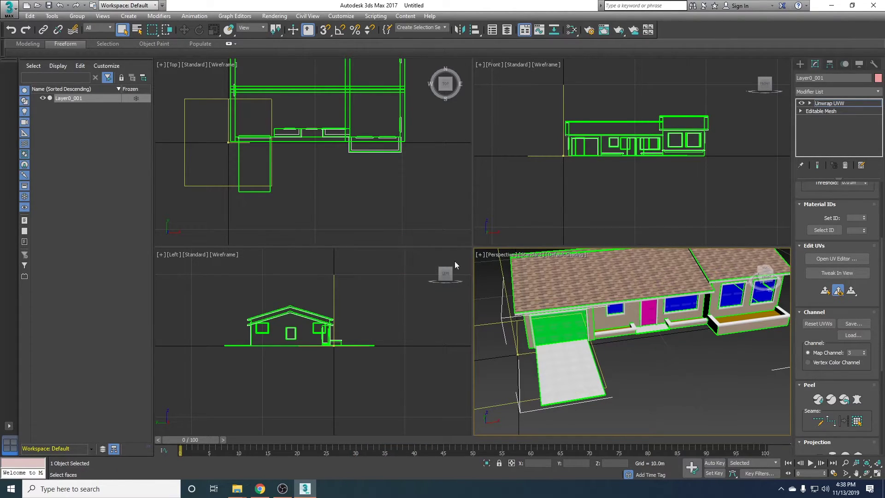
Apply Flatten Mapping to the house's UVs with a 45.0 polygon angle threshold and 0.001 spacing, check the layout, and close the UV editor
click(831, 259)
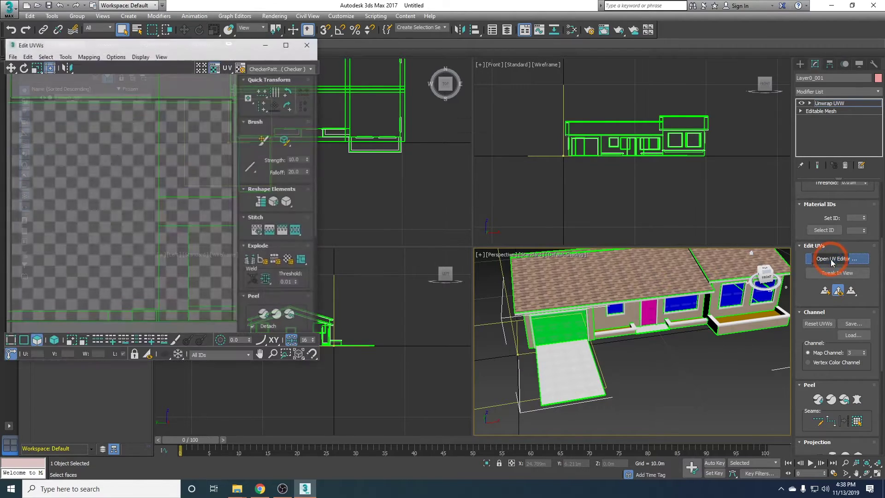
drag(154, 48, 262, 77)
scroll(275, 232, up, 8)
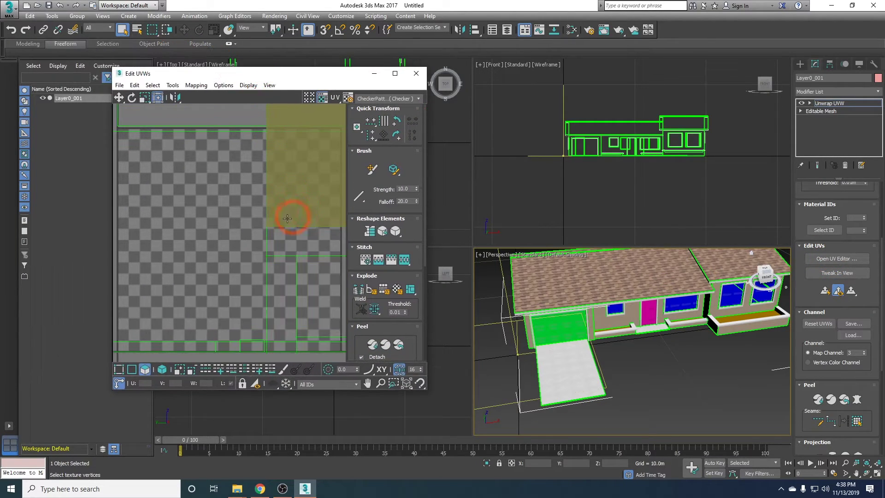
scroll(275, 231, down, 8)
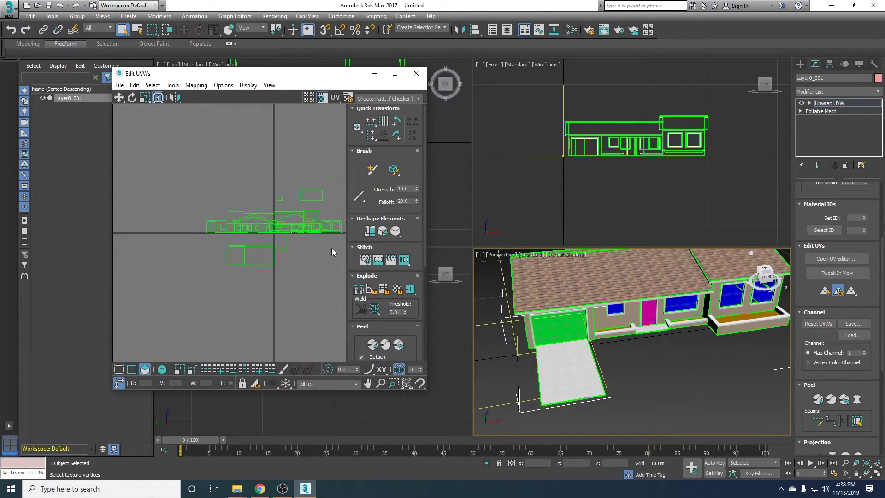
scroll(291, 228, up, 10)
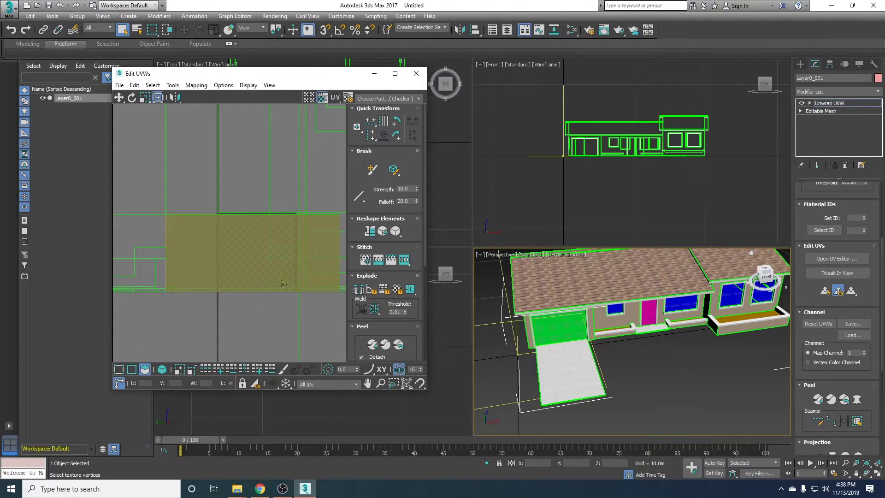
click(196, 86)
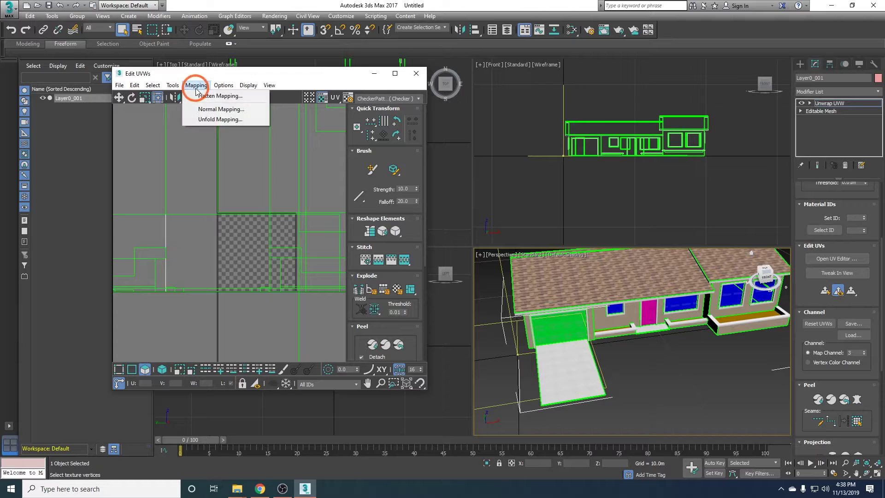
click(208, 98)
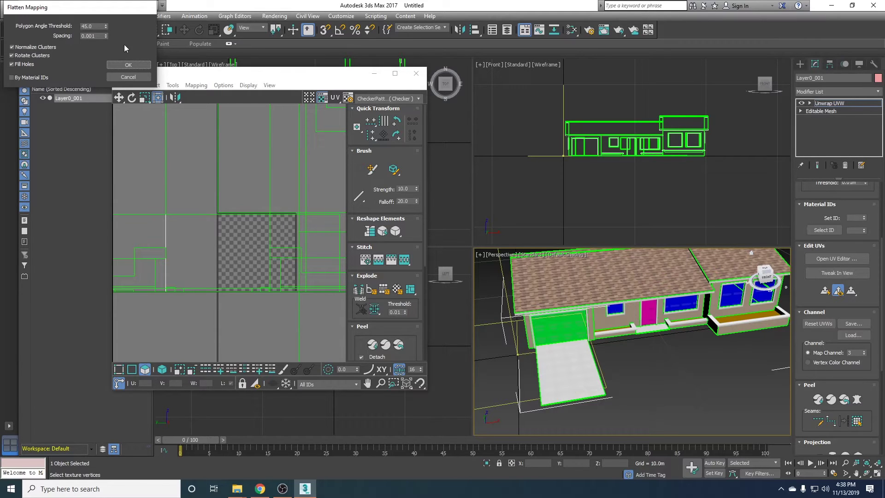
click(130, 65)
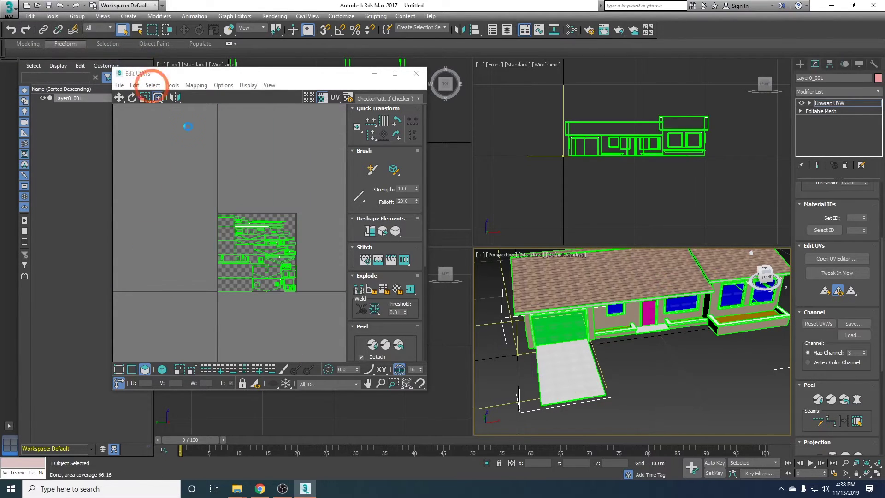
scroll(275, 269, down, 3)
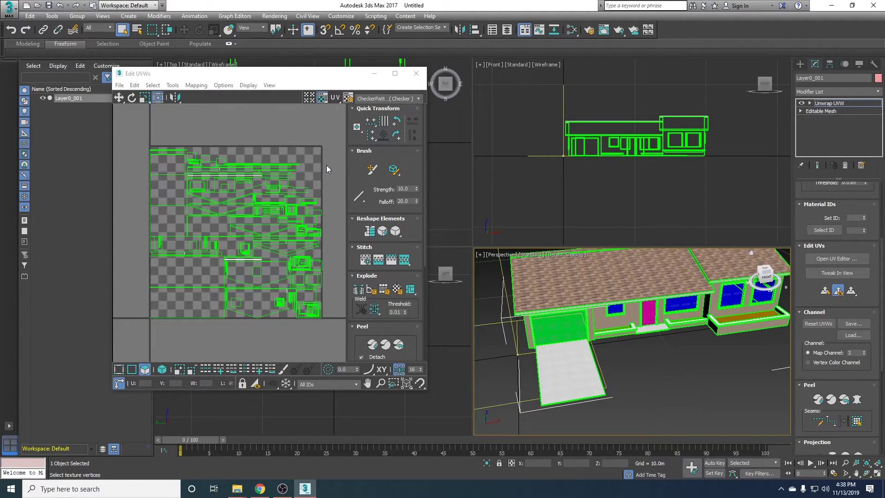
scroll(263, 273, up, 3)
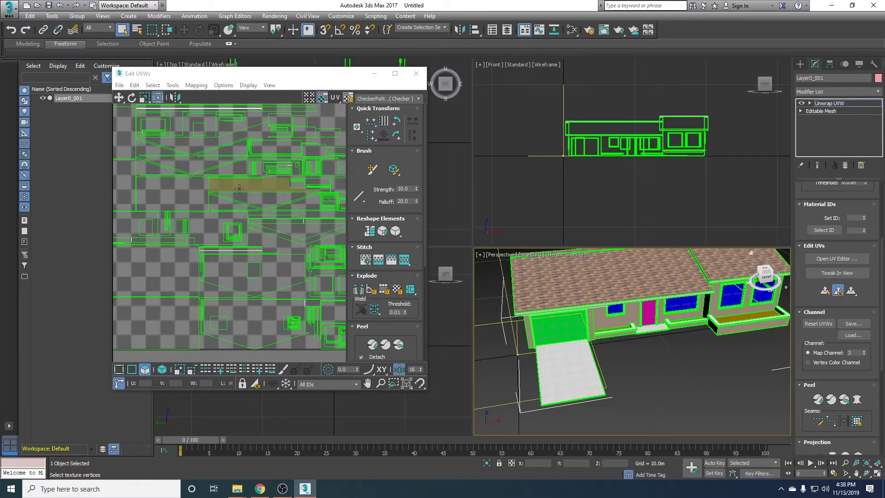
click(416, 75)
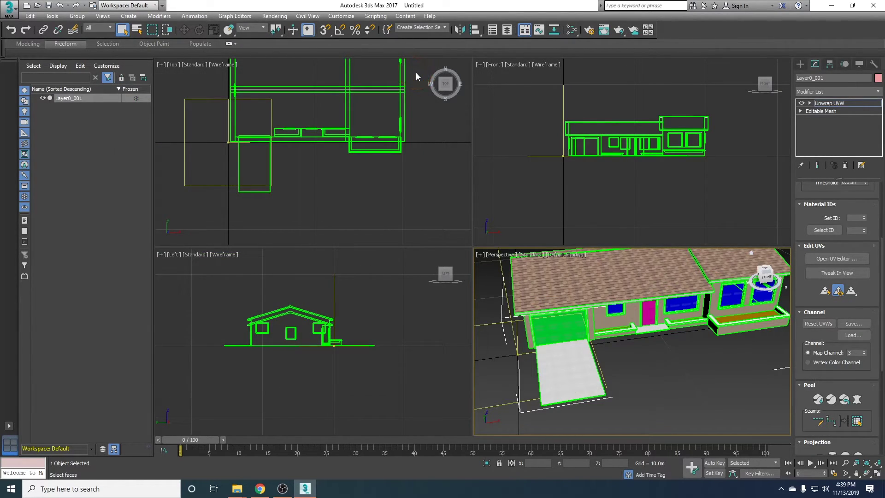
Open the Render To Texture settings and add a DiffuseMap output element for the house
click(274, 16)
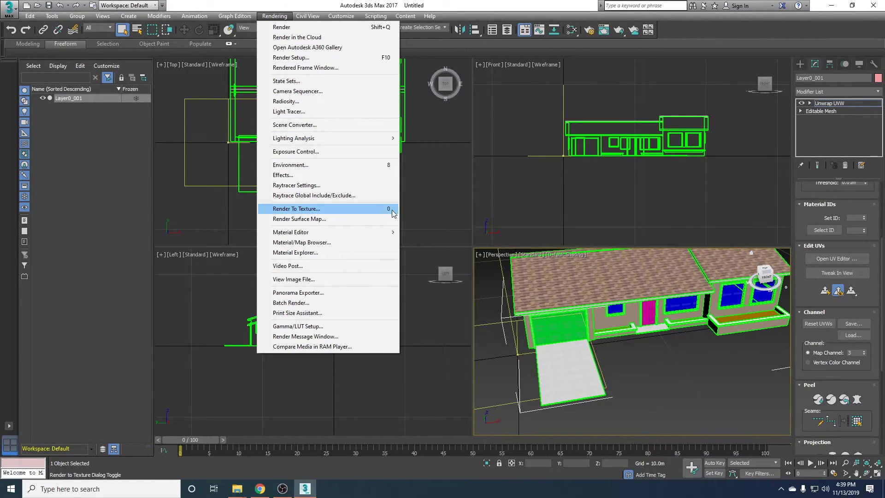
click(347, 209)
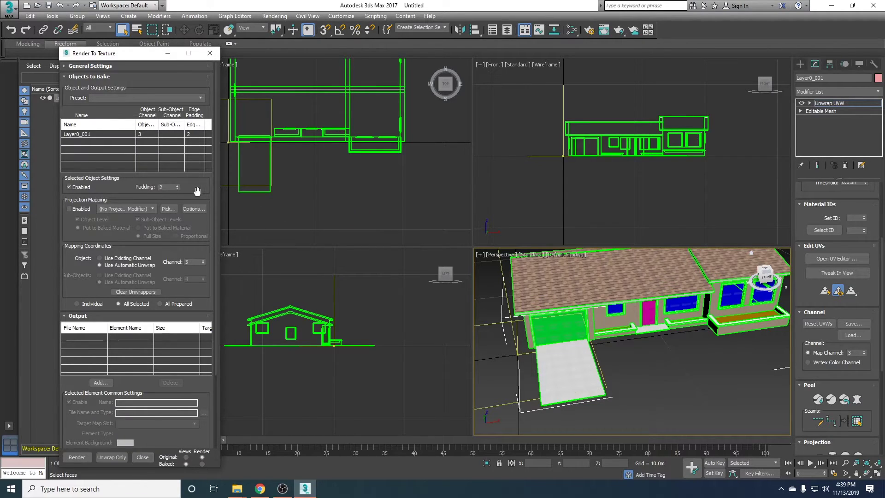
drag(190, 181, 191, 92)
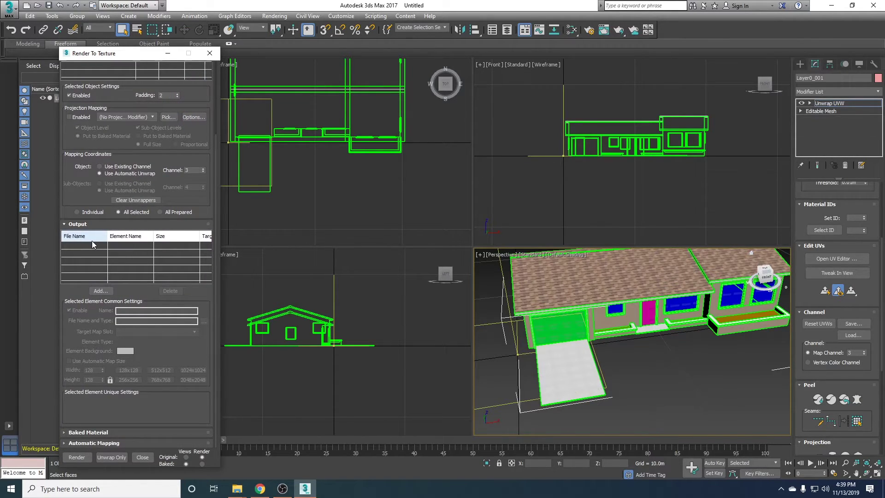
click(105, 291)
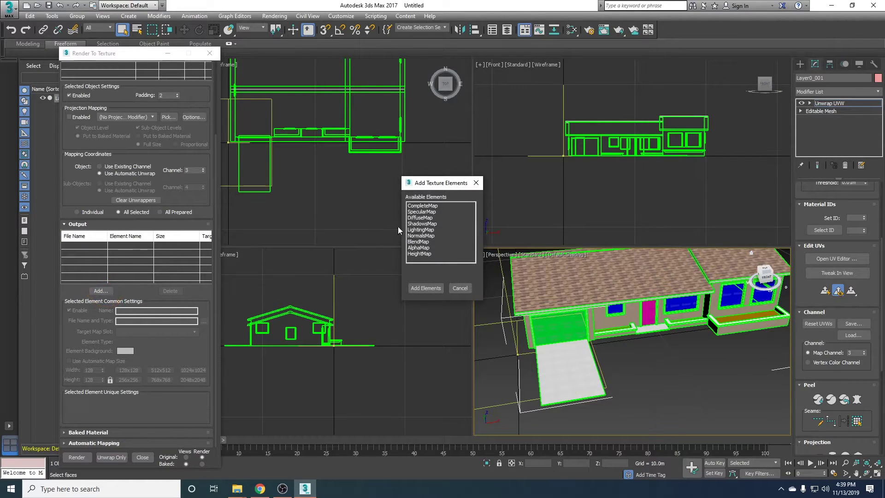
click(428, 218)
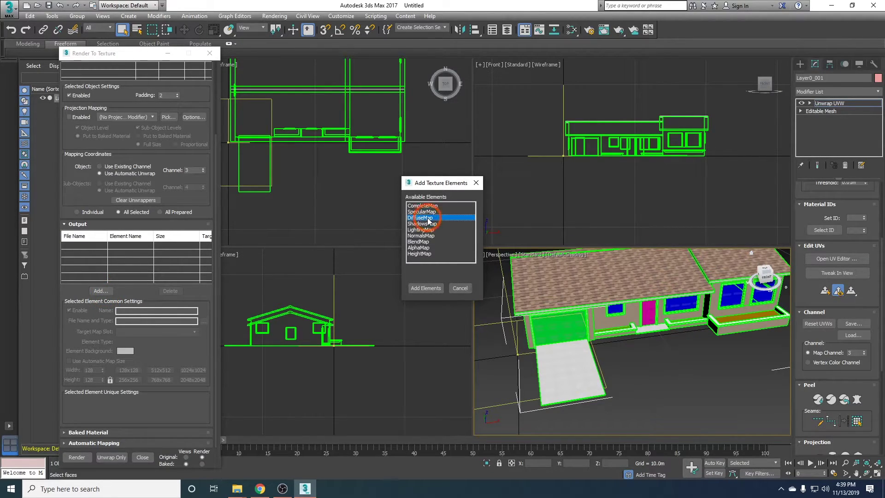
click(424, 288)
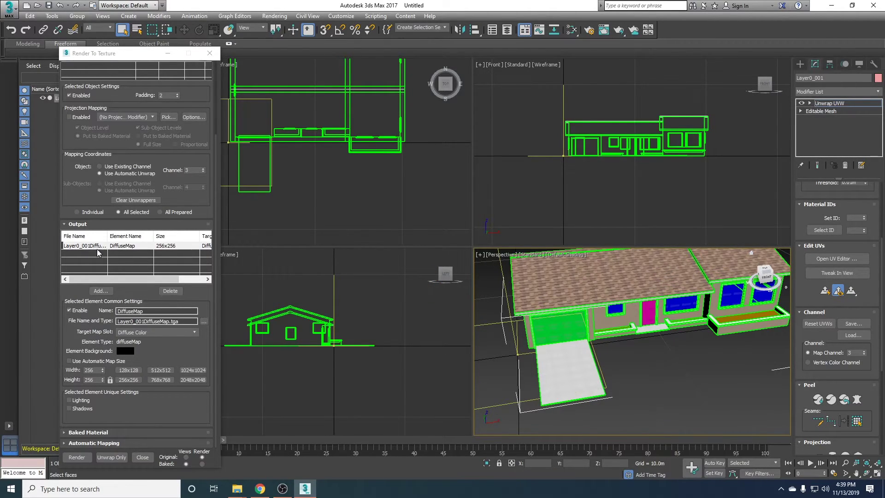
Set the DiffuseMap element's target map slot to Diffuse Color
click(207, 279)
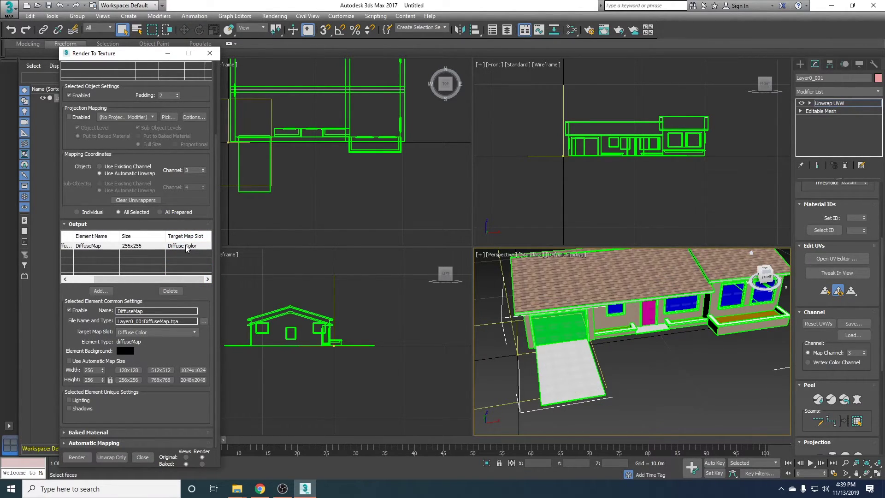
click(137, 332)
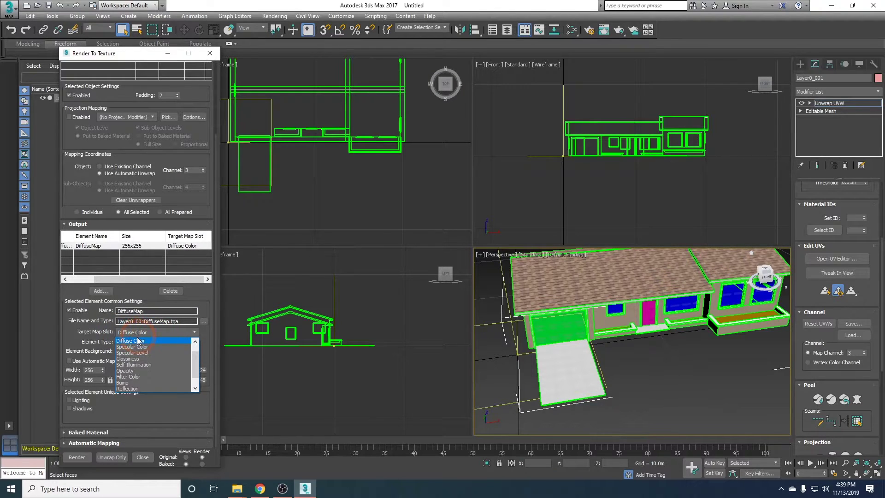
click(138, 341)
click(167, 346)
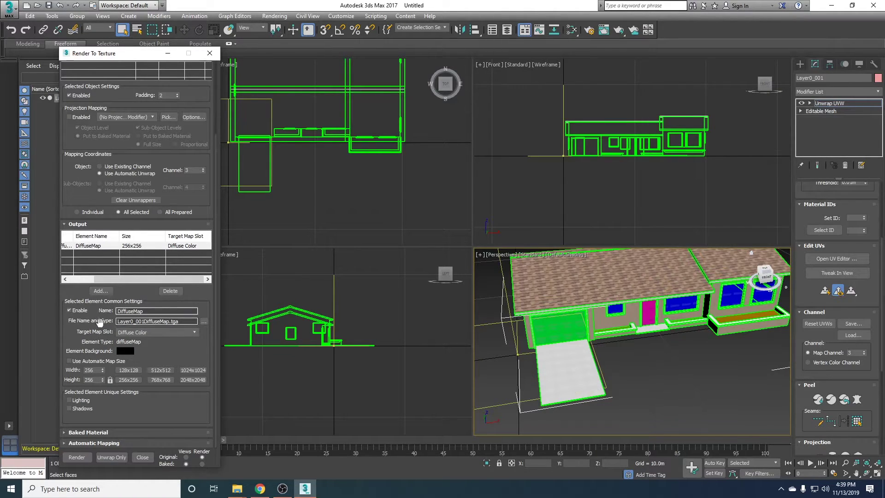
Browse to the project folder for the DiffuseMap output file and set its file type to PNG
click(203, 323)
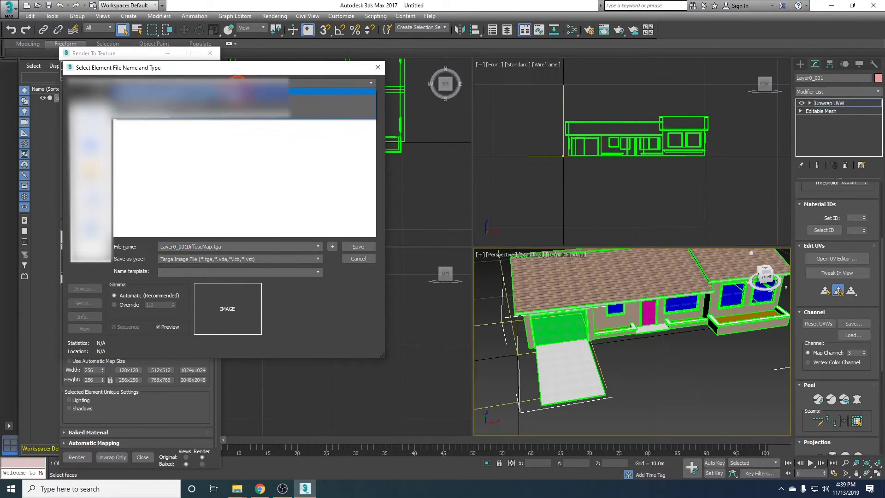
click(280, 175)
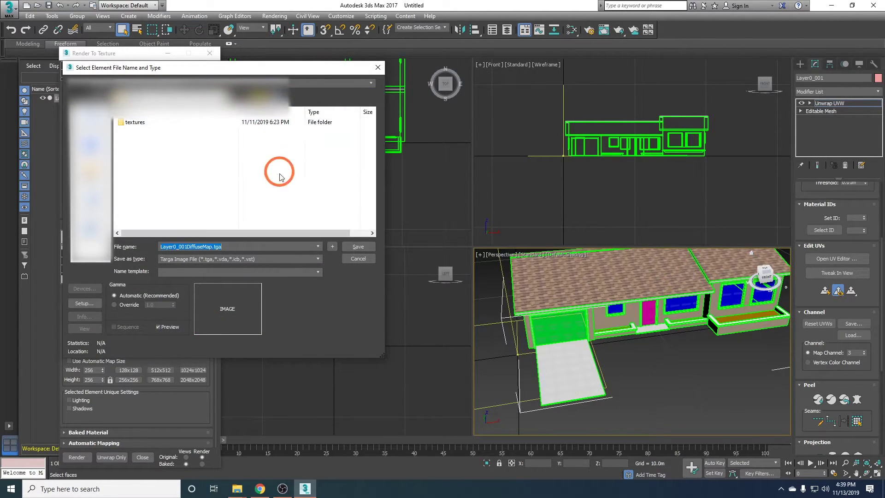
click(231, 258)
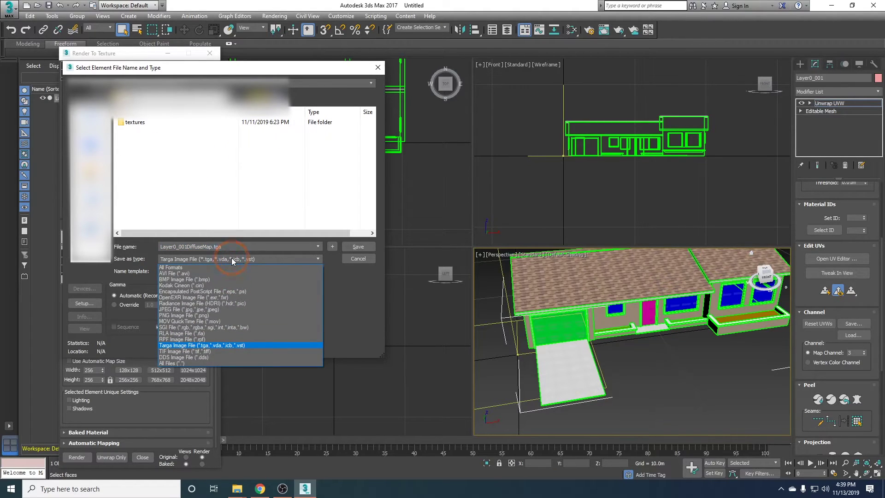
click(187, 316)
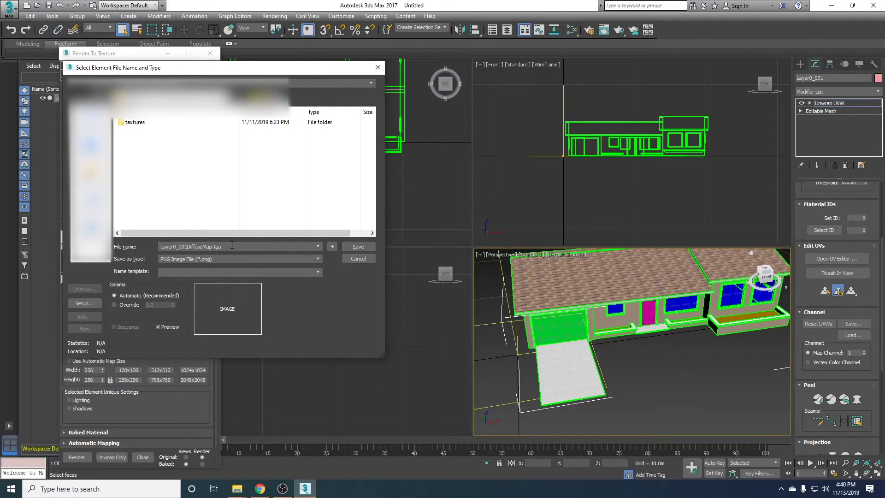
Name the DiffuseMap output file House_d.png and save it with the RGB 24 bit PNG configuration
click(174, 246)
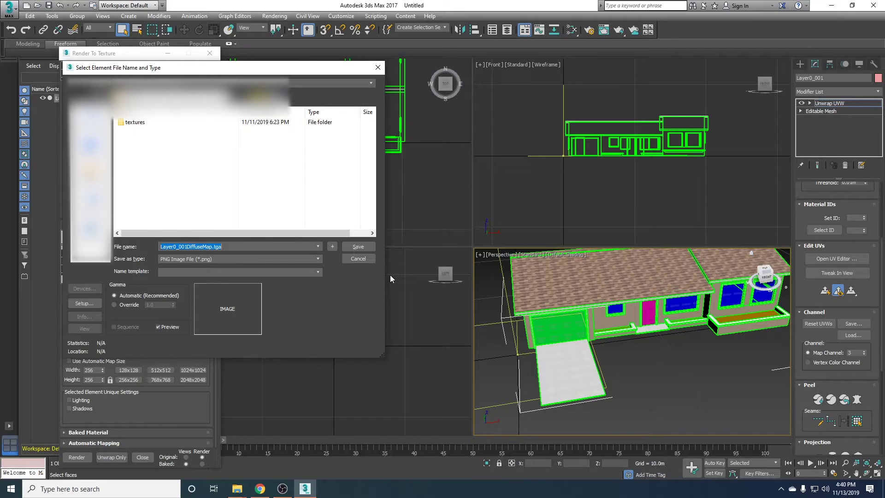
text(House)
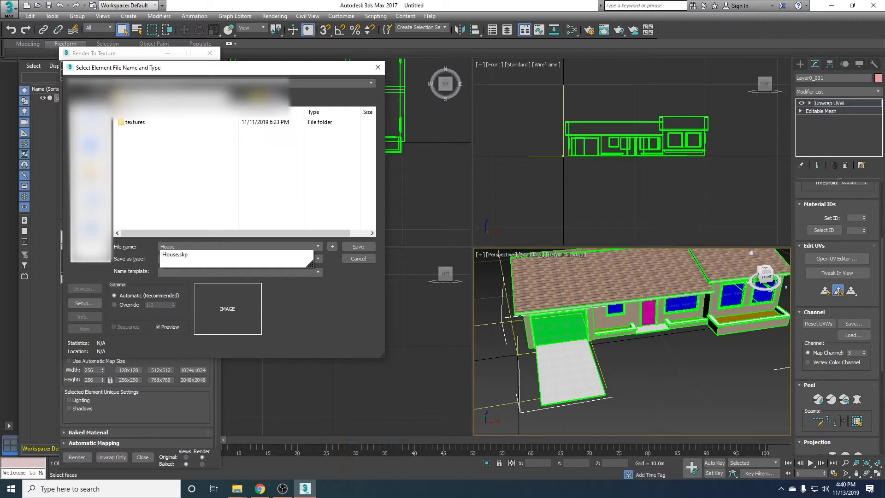
key(shift)
text(_d)
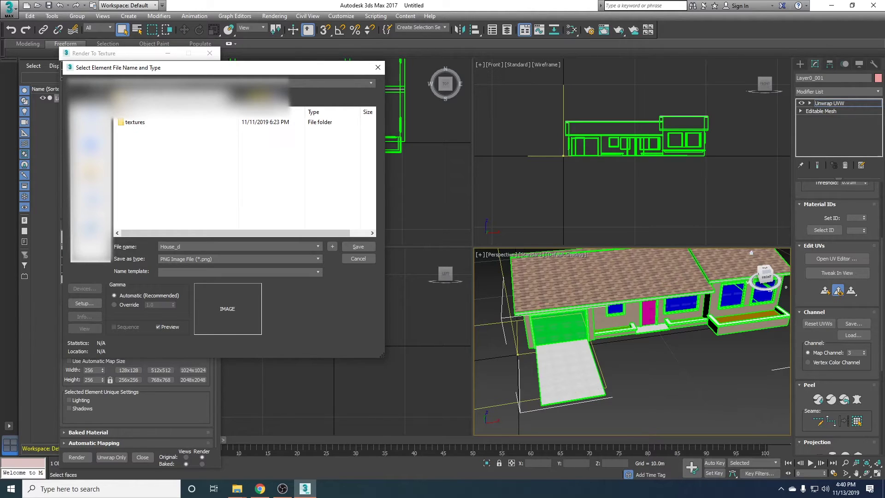
text(.png)
click(358, 247)
drag(104, 88, 134, 103)
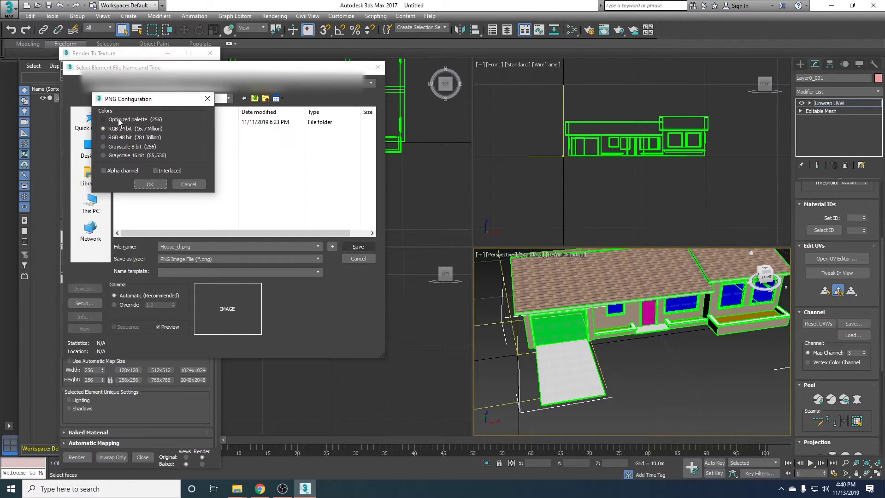
click(150, 182)
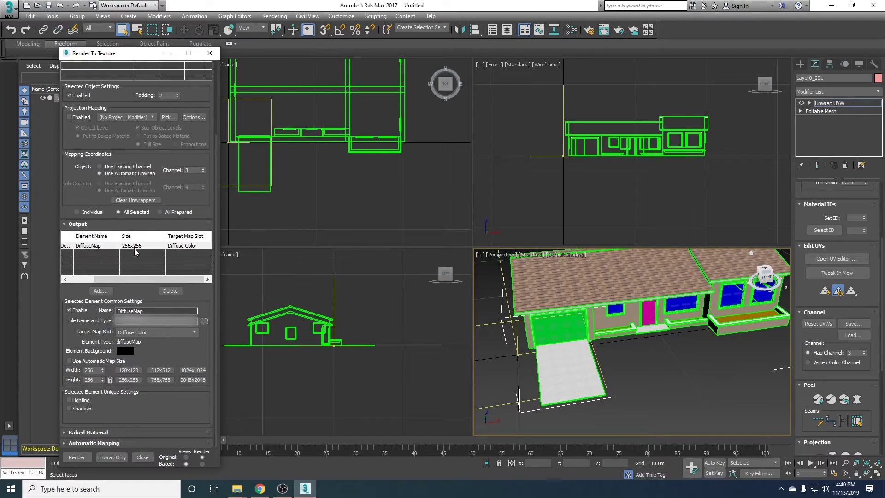
Set the DiffuseMap size to 1024x1024, render the texture, and close the rendered image after checking it
click(195, 373)
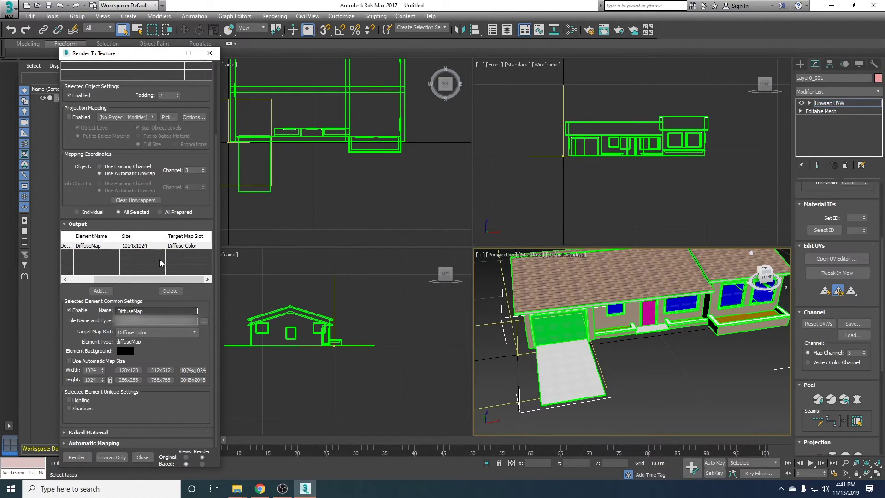
click(79, 279)
click(107, 251)
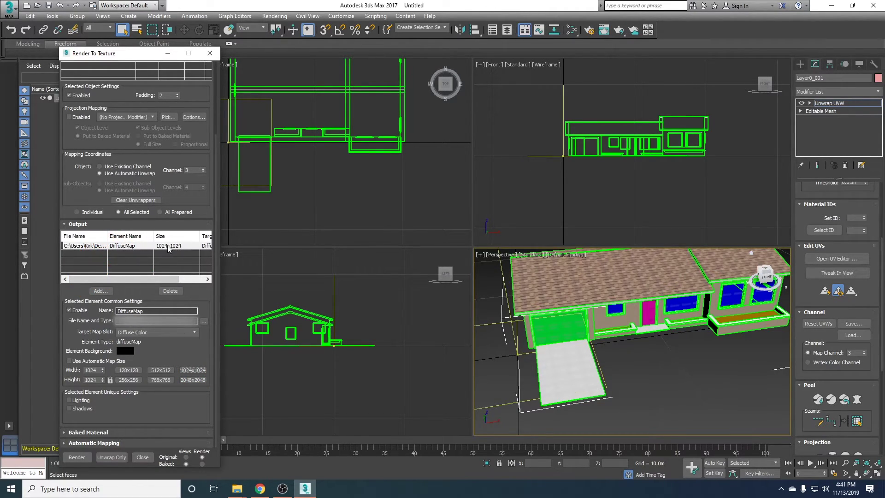
click(76, 457)
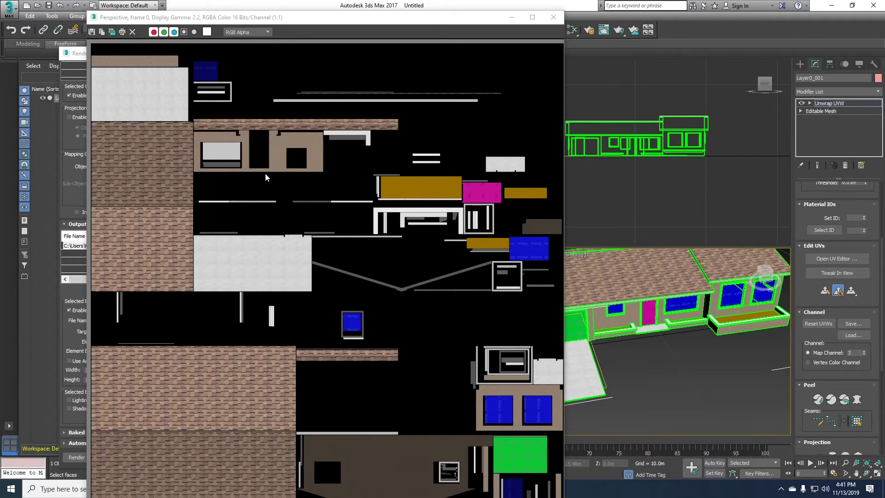
click(554, 17)
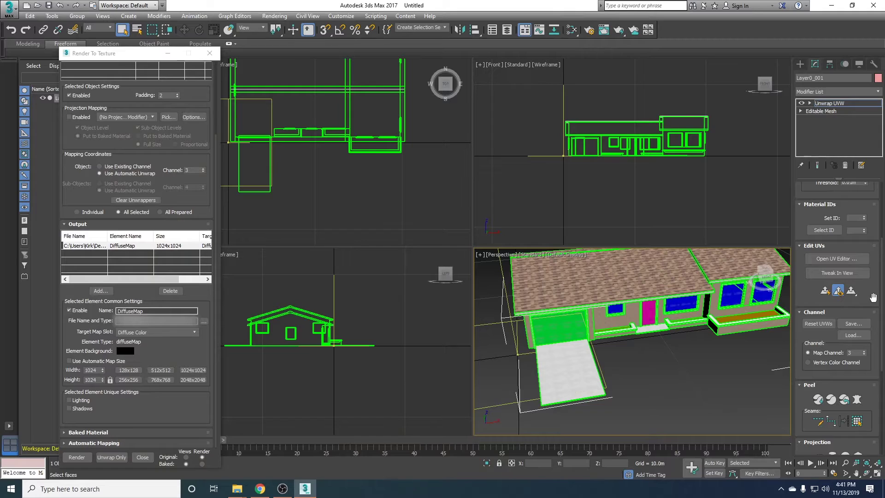
Set the Unwrap UVW map channel to 1 and move the current UVs to that channel
drag(872, 297, 834, 203)
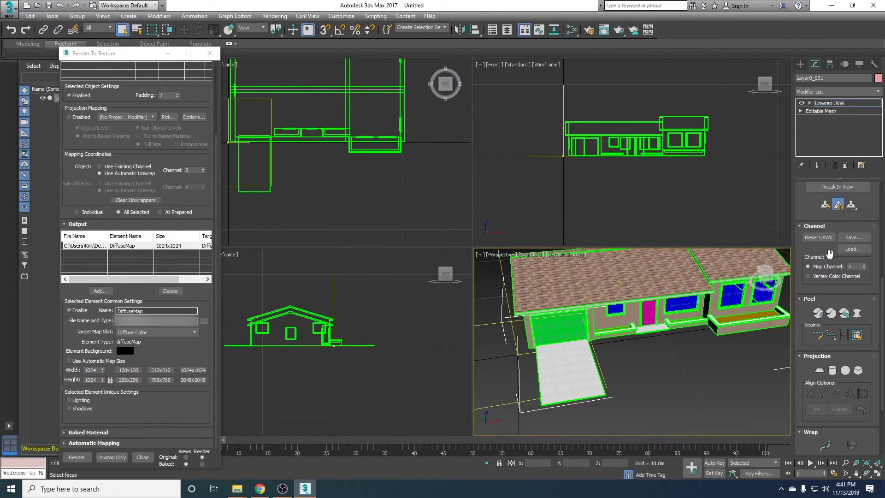
click(847, 266)
text(1)
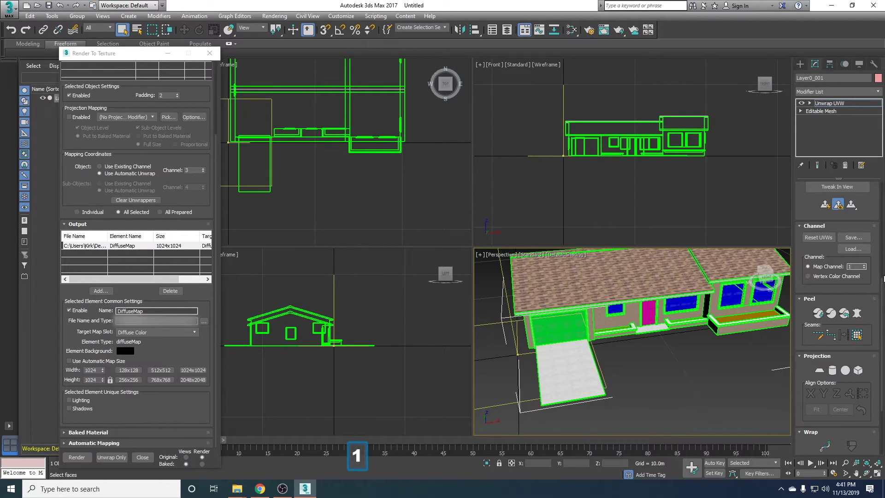
key(Return)
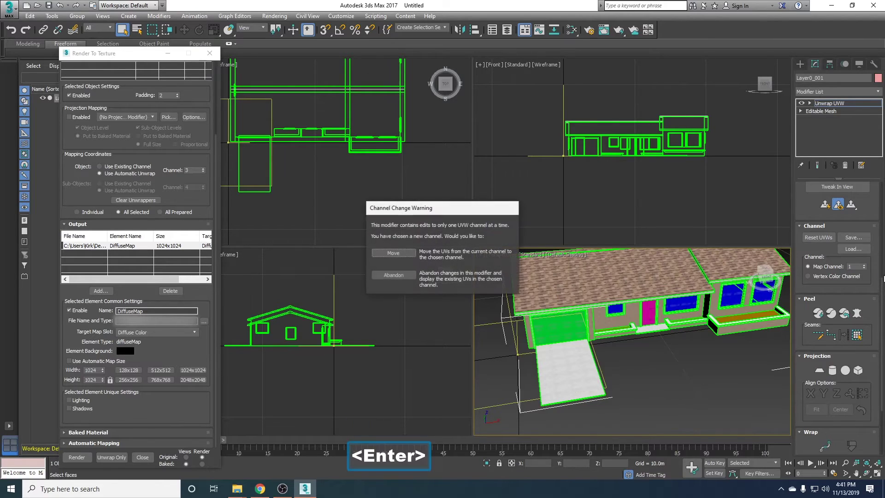
click(399, 253)
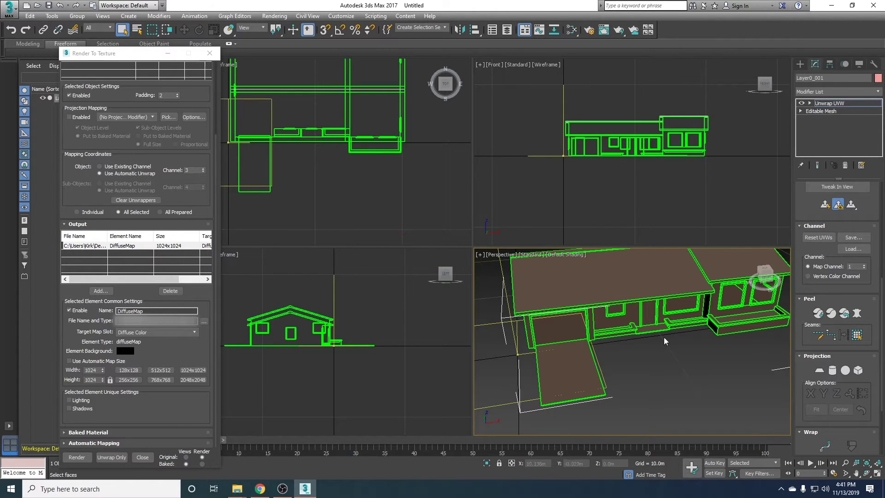
alt+middle_drag(665, 344, 582, 391)
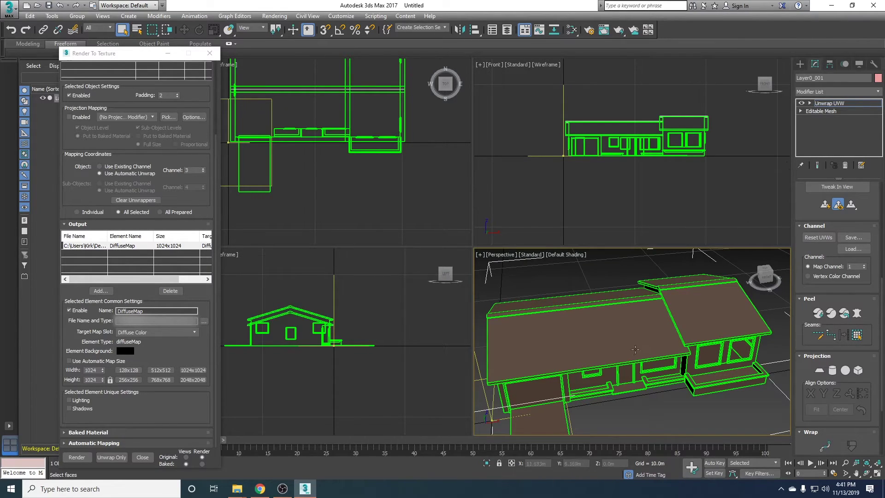
Use the UVW Remove utility to strip the materials from the house
click(875, 66)
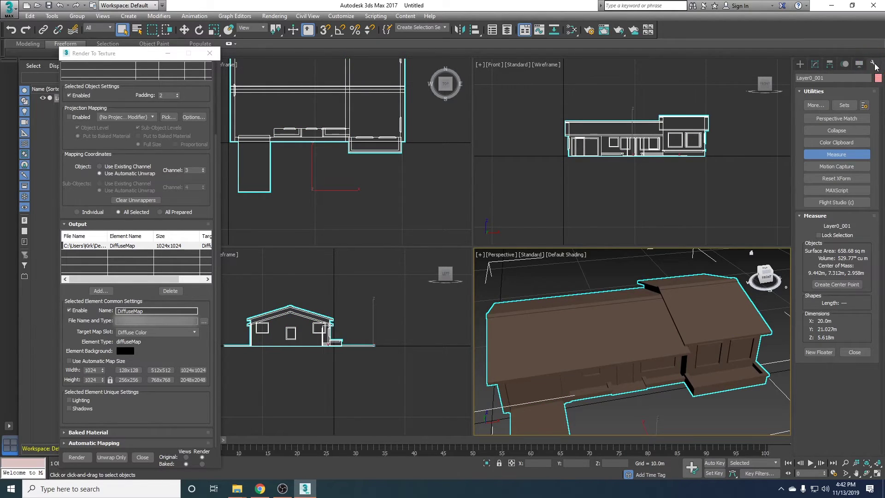
click(815, 106)
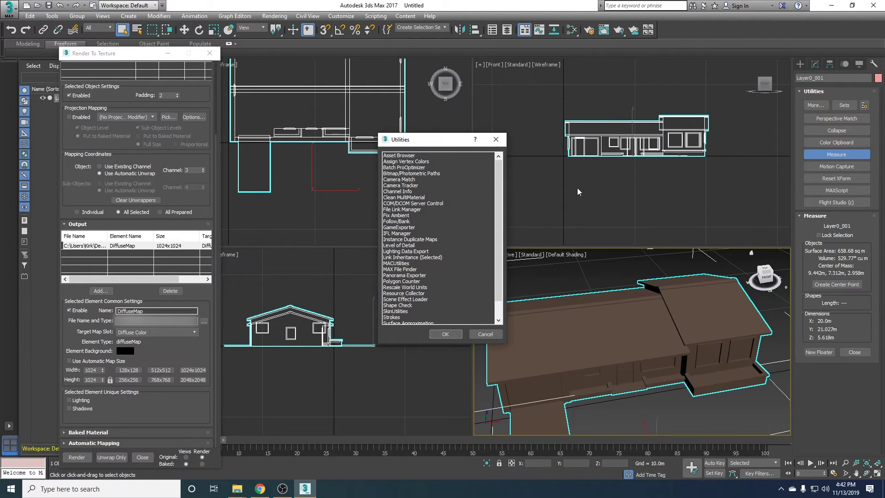
drag(499, 251, 497, 302)
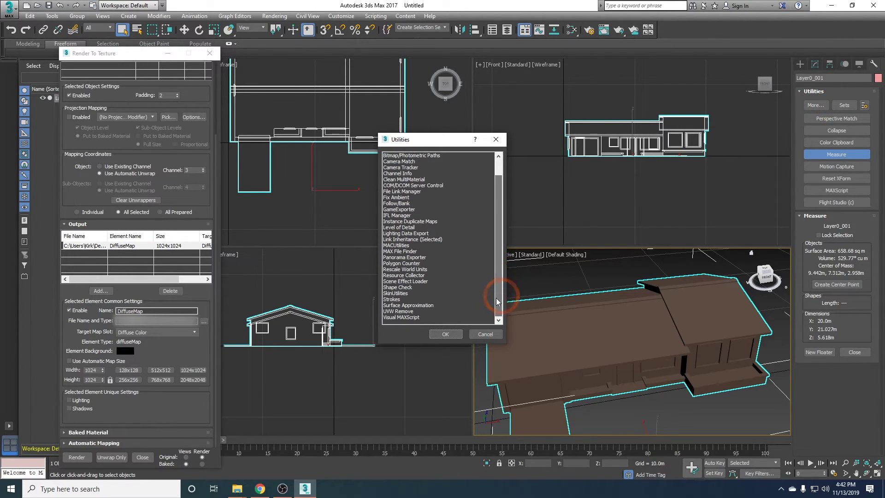
click(401, 311)
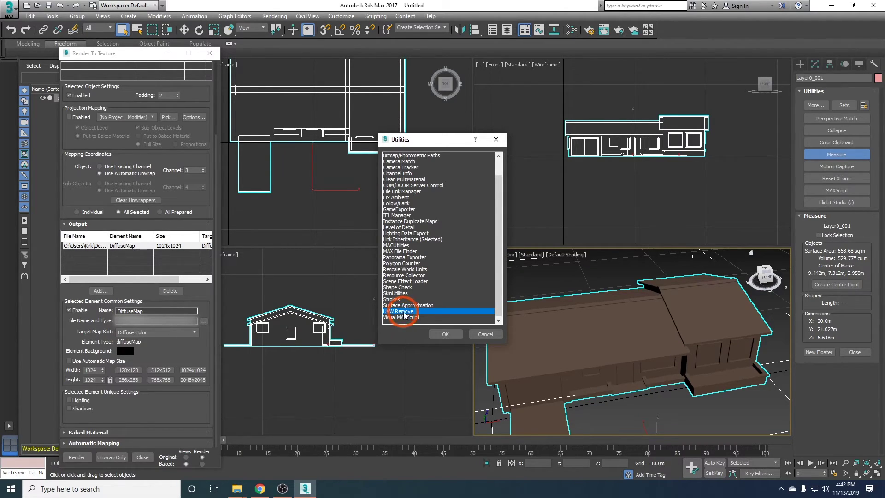
click(451, 336)
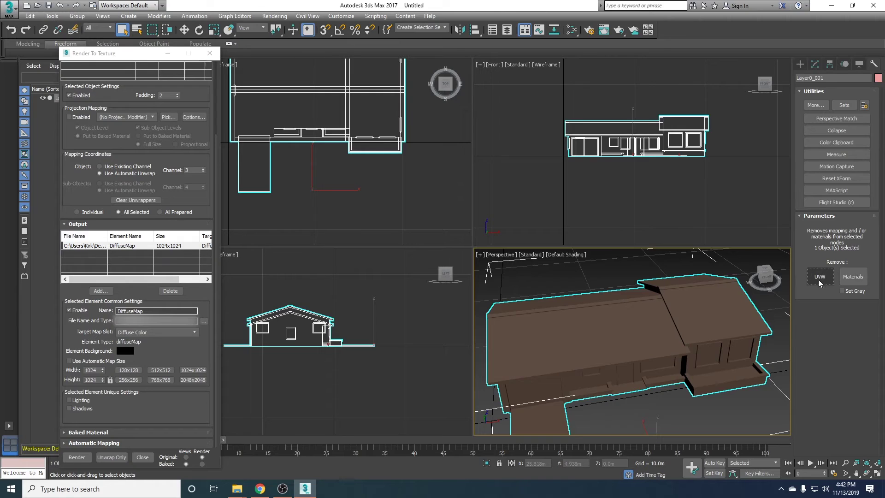
click(854, 277)
alt+middle_drag(701, 364, 631, 365)
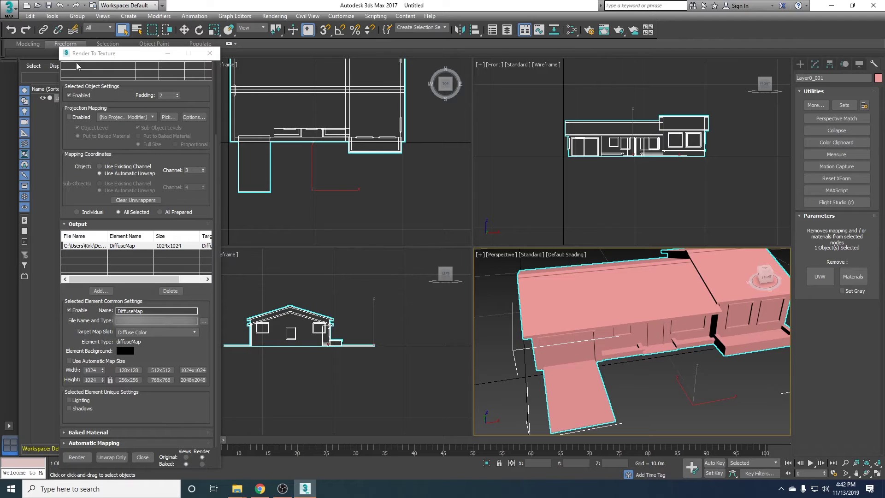
Start exporting the scene, with Autodesk FBX as the file type and the project folder as the destination
click(15, 13)
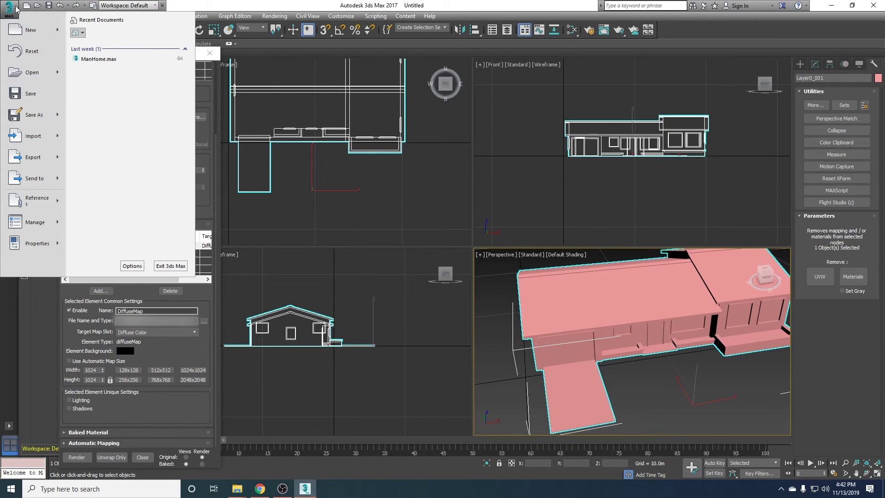
click(20, 152)
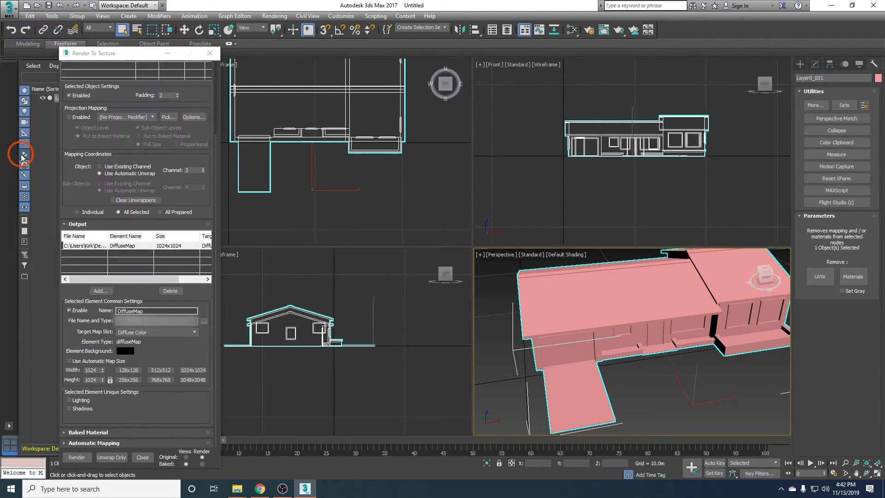
click(182, 290)
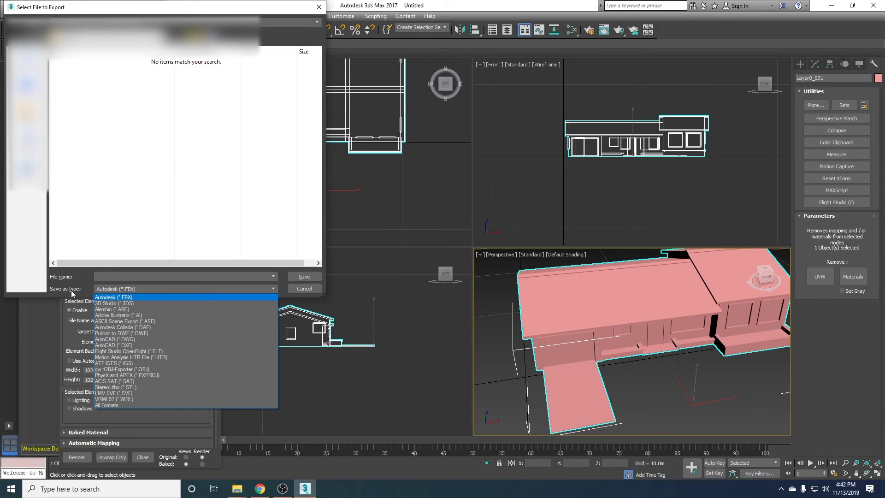
click(119, 289)
click(119, 289)
click(119, 298)
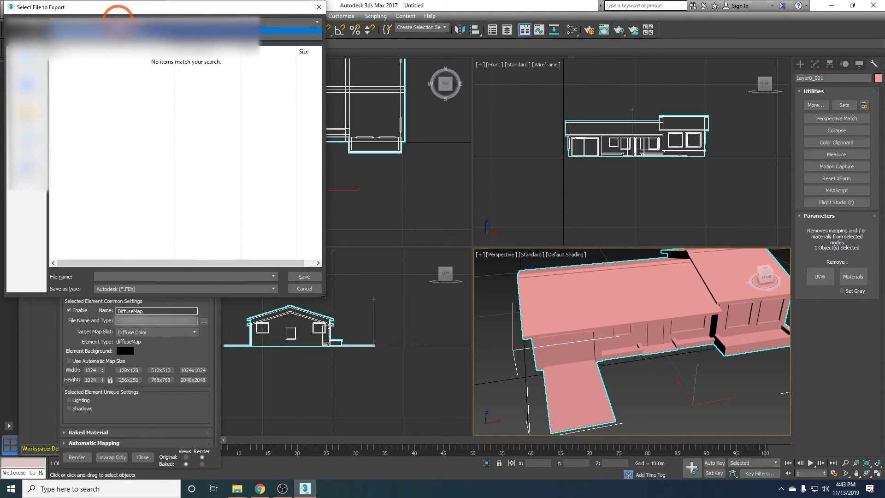
Name the export file House and export it with the Autodesk Media & Entertainment FBX preset
click(122, 276)
text(Ho)
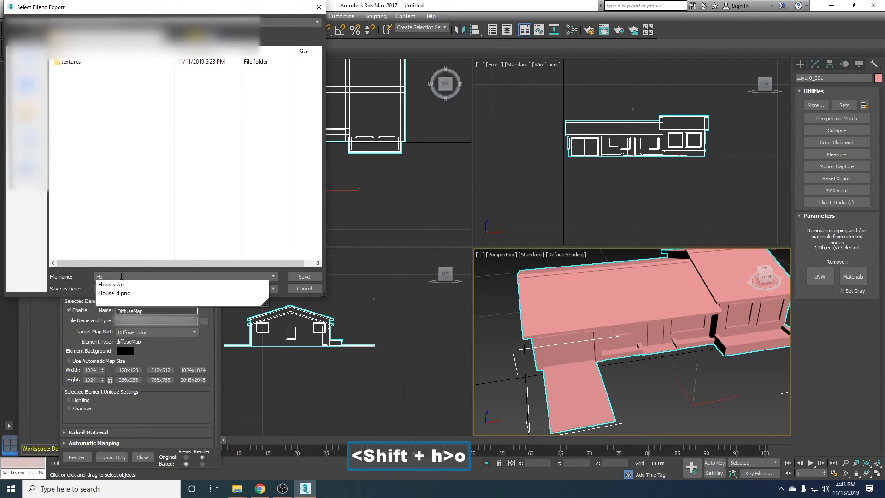
text(use)
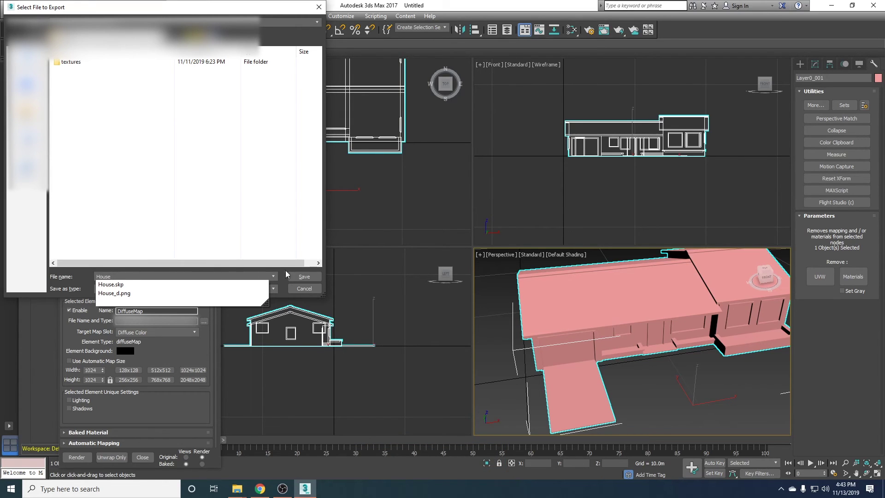
click(312, 273)
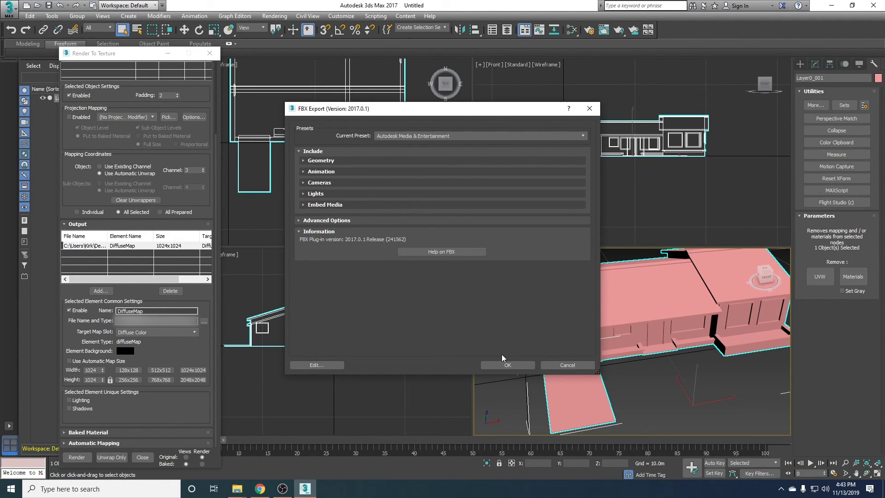
click(512, 364)
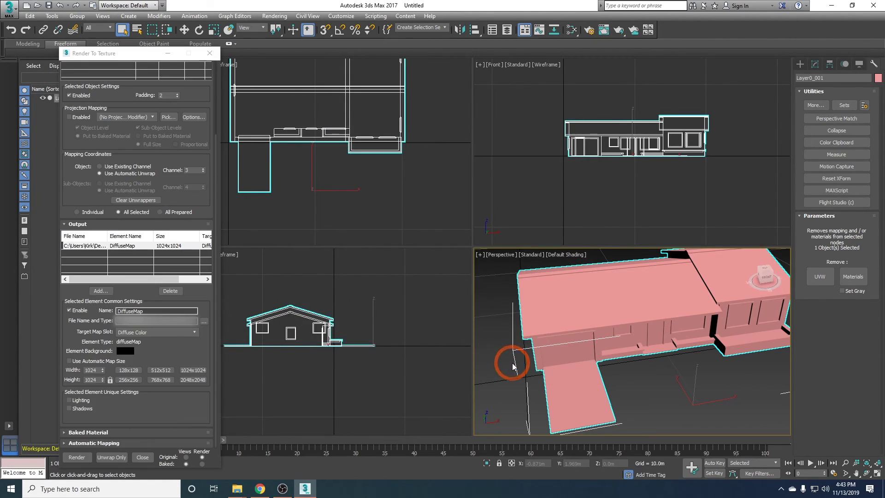